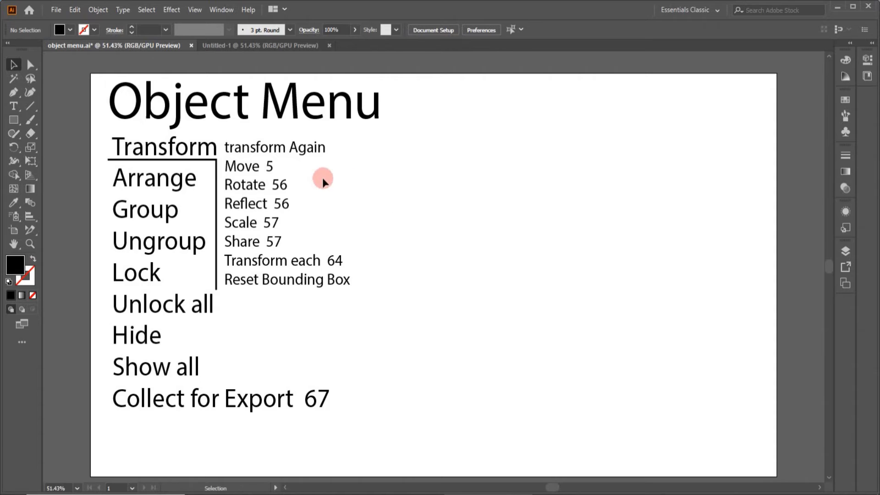
Step: Draw a square of about 116 px per side in the empty area beside the list and fill it with red
left_click(319, 255)
left_click(13, 120)
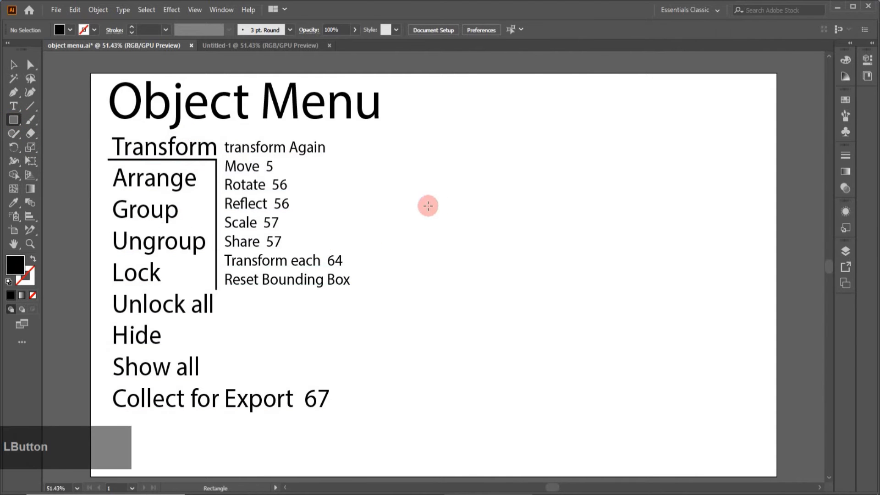
left_click_drag(403, 207, 444, 250)
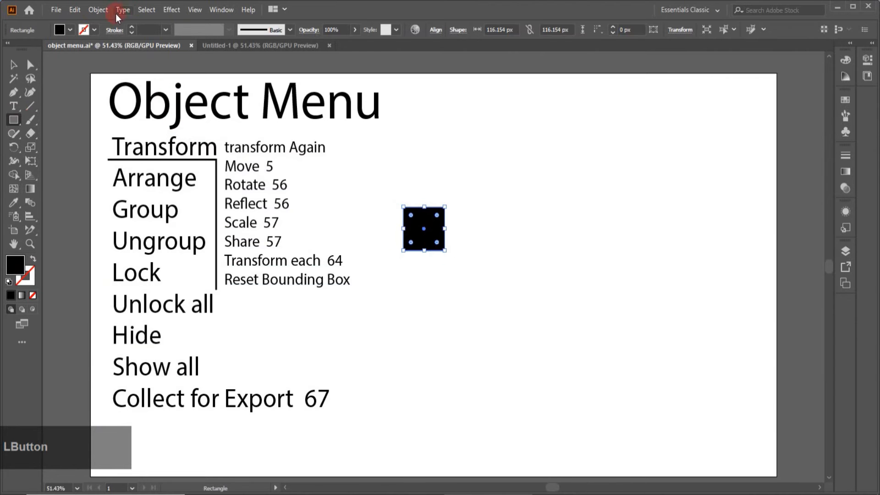
left_click(70, 31)
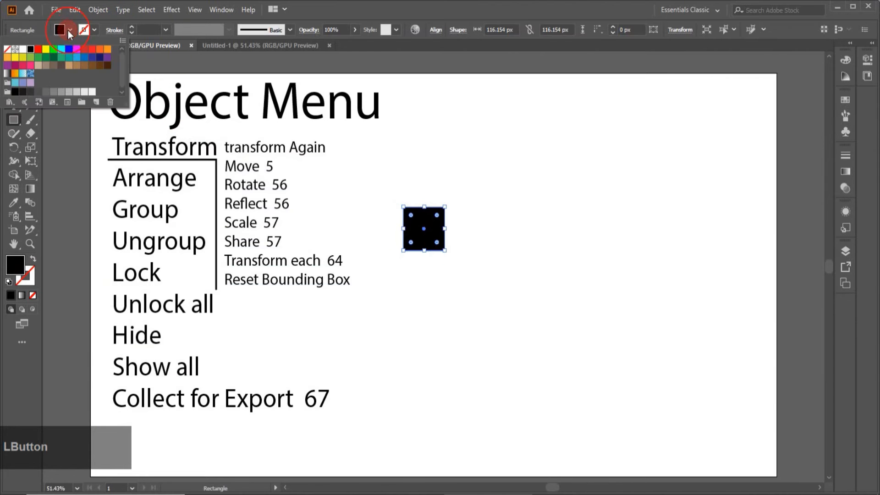
left_click(87, 50)
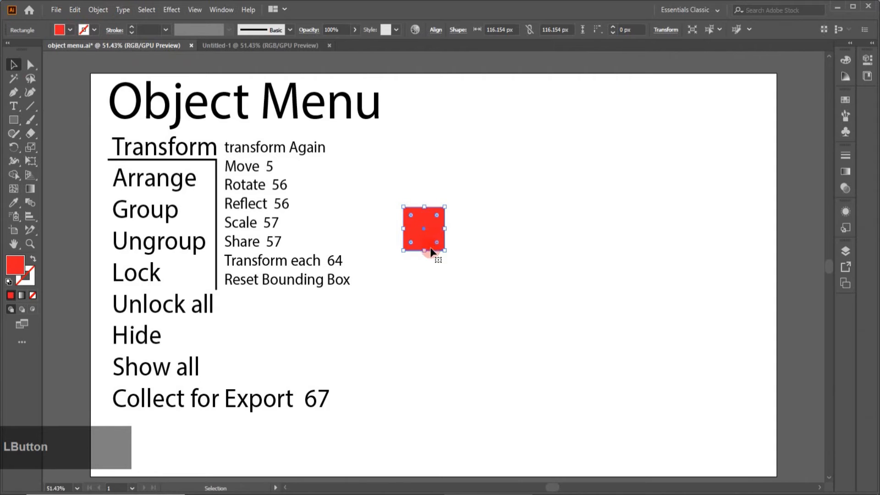
Step: Move the red square about 143 px horizontally to the right and repeat that move twice with Transform Again
left_click_drag(436, 232, 485, 234)
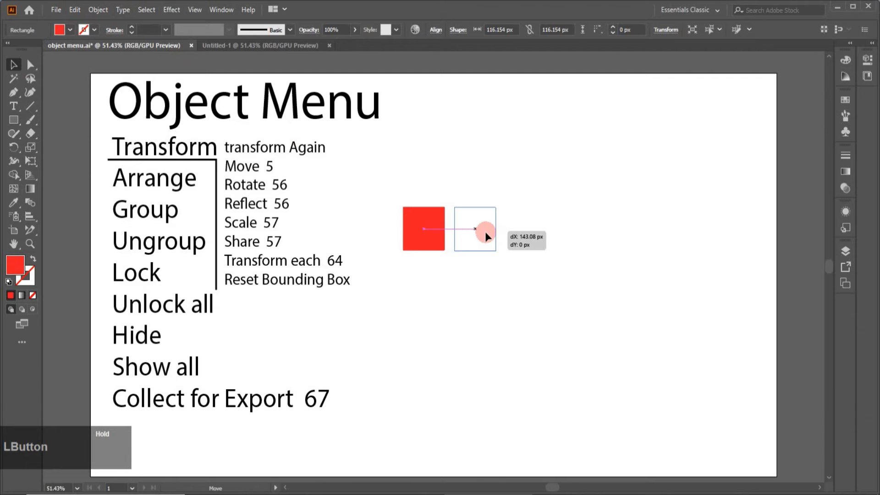
left_click_drag(484, 232, 484, 232)
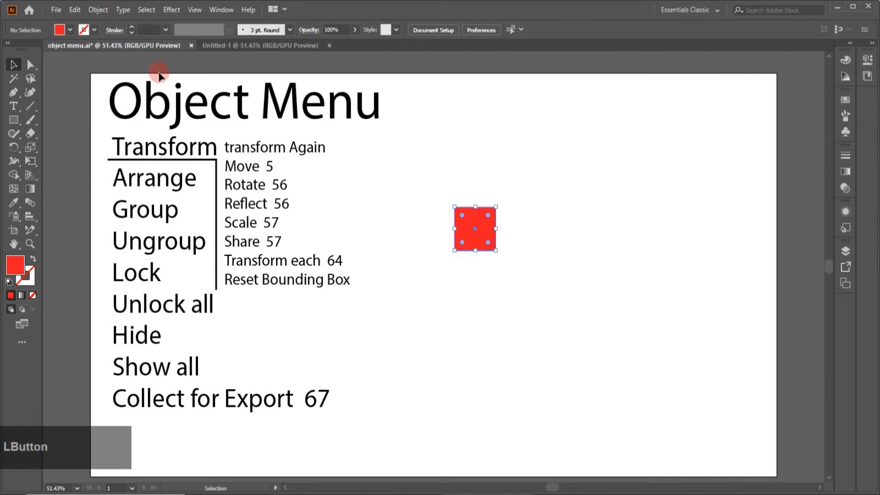
left_click(103, 12)
mouse_move(105, 20)
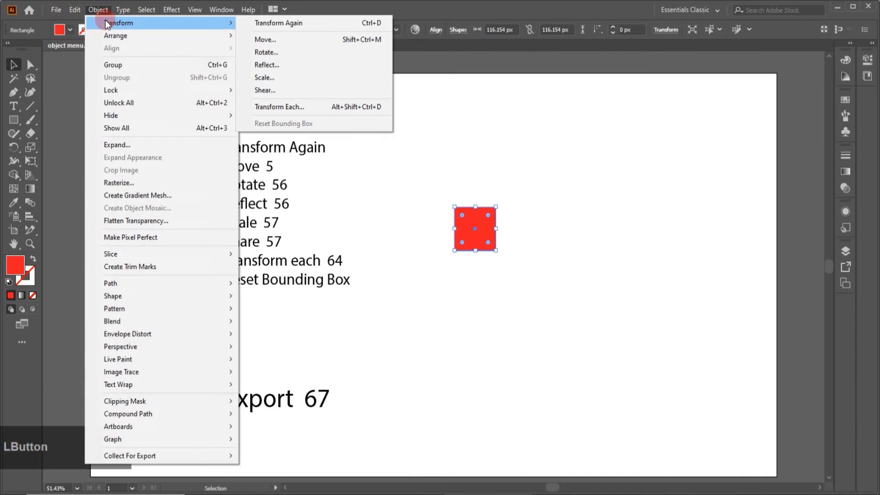
left_click(277, 24)
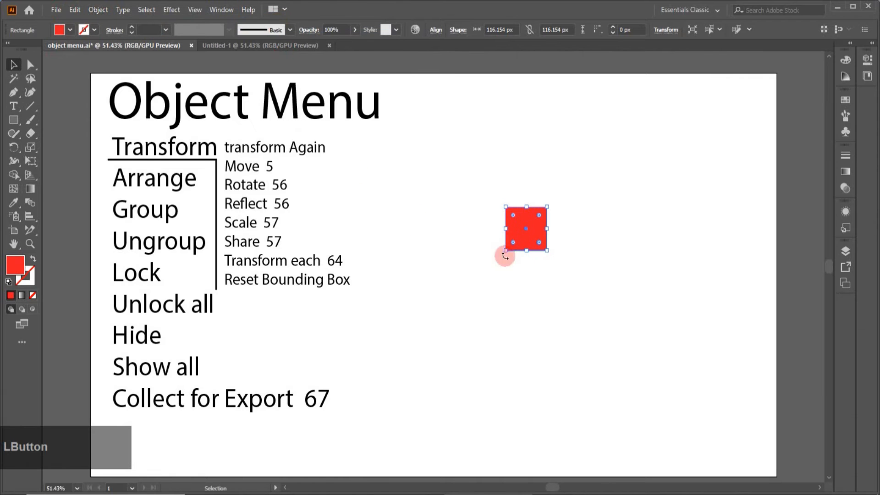
left_click(98, 9)
mouse_move(114, 22)
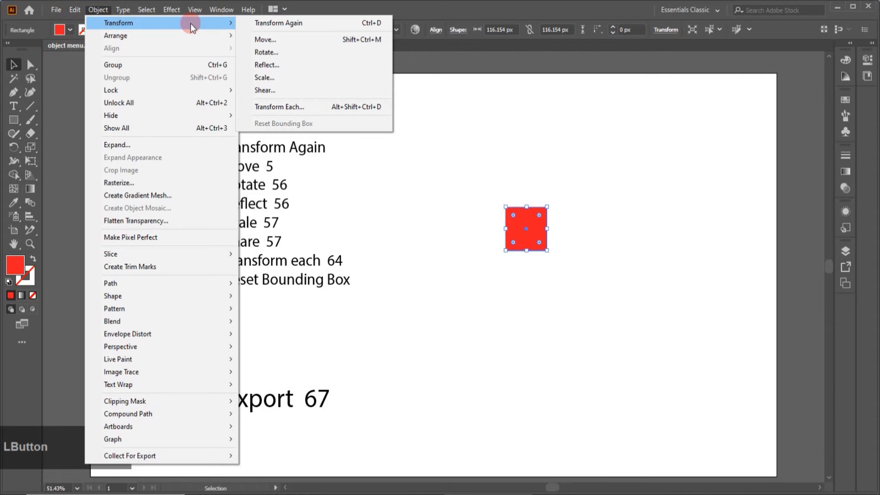
left_click(278, 23)
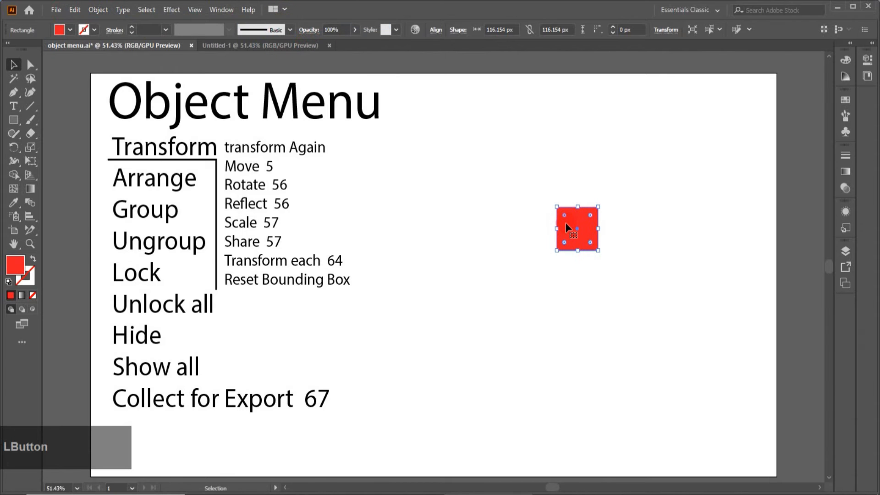
Step: Bring the red square back toward the list and duplicate it horizontally with a small gap to the right
left_click_drag(571, 236, 482, 238)
left_click(465, 283)
left_click(438, 241)
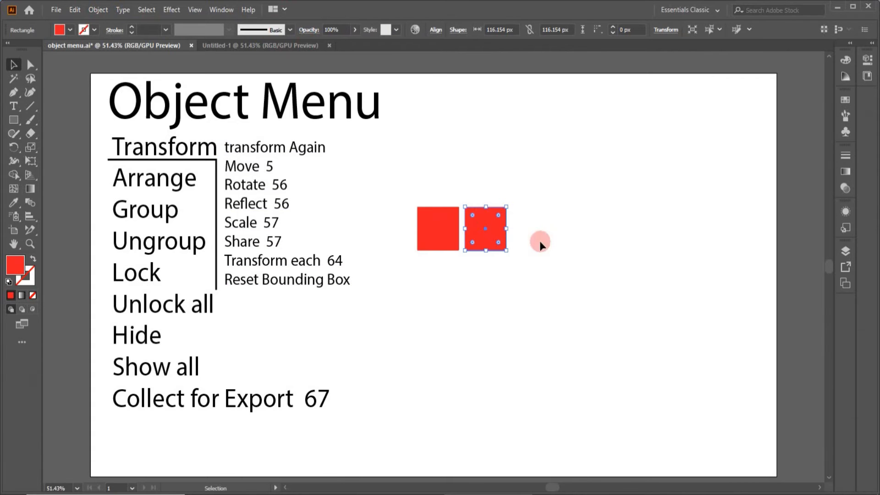
Step: Repeat the duplication with Transform Again until a row of seven red squares is formed
left_click(96, 11)
mouse_move(152, 23)
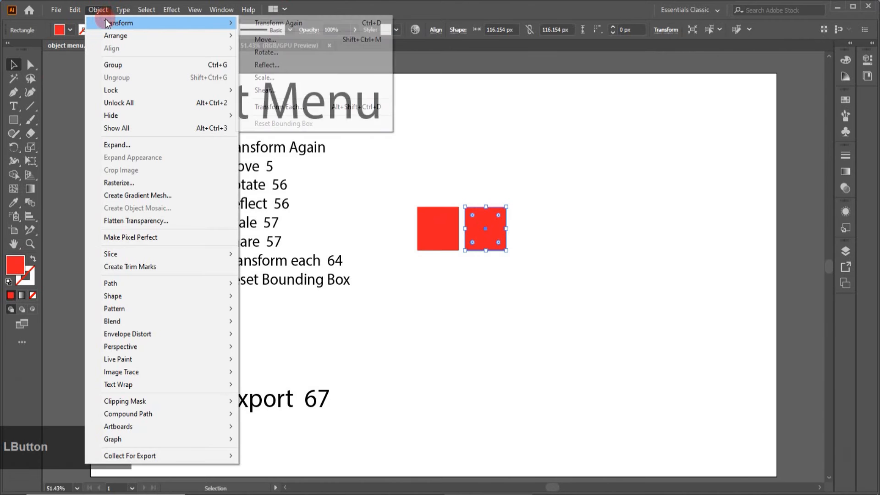
left_click(279, 23)
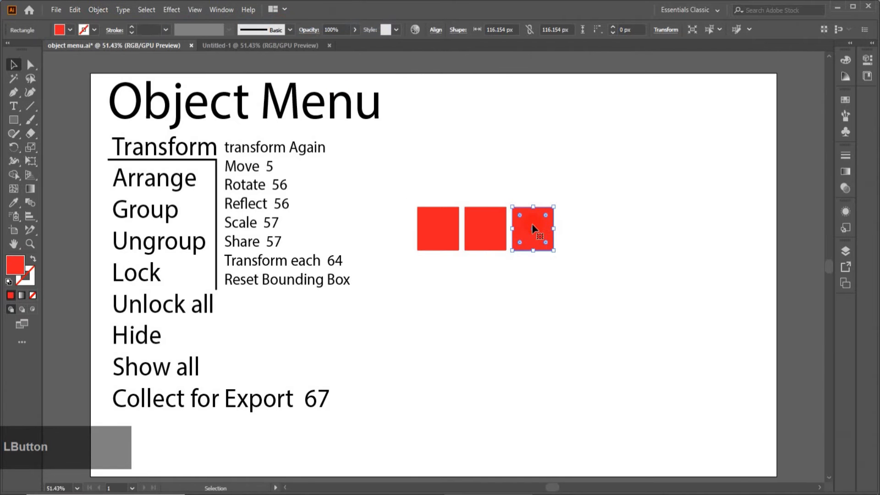
key("ctrl+d")
key("ctrl+d")
key("ctrl+d")
key("ctrl+d")
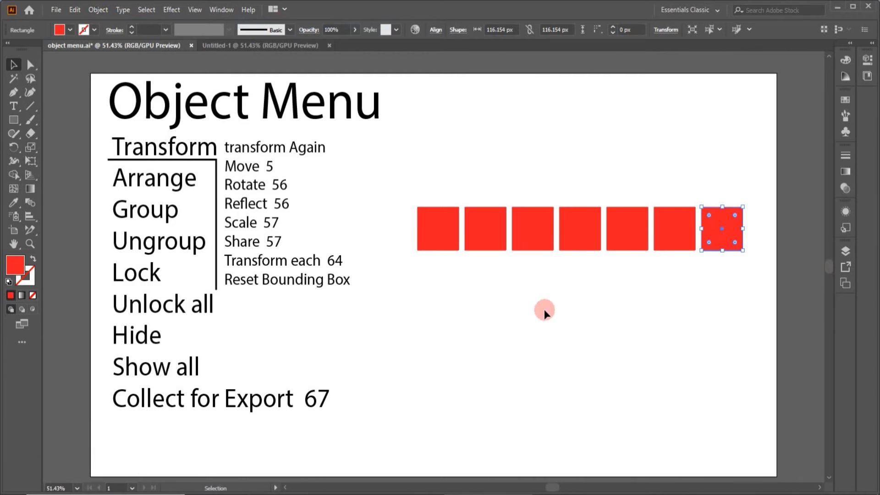
Step: Delete all the duplicated squares in the row, keeping only the leftmost one
left_click(405, 167)
left_click_drag(481, 178, 754, 265)
key("Delete")
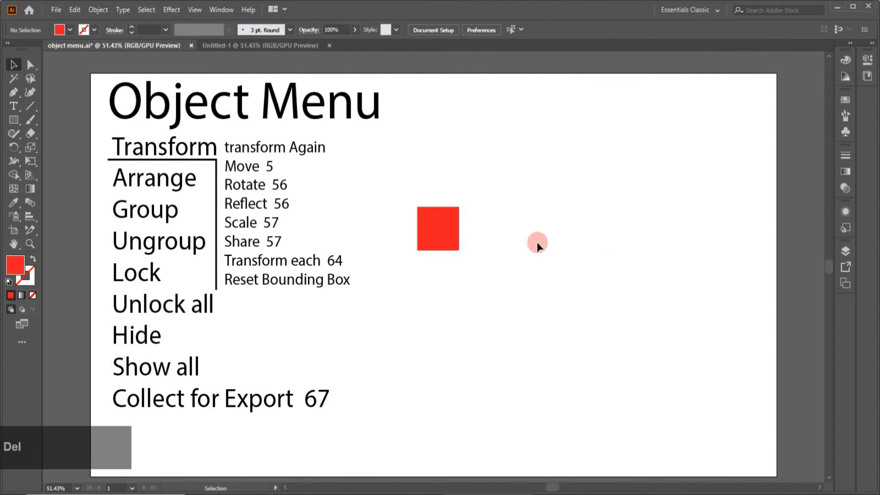
Step: Scale the remaining red square up to about 143 px per side and move it slightly up and to the right
left_click(436, 239)
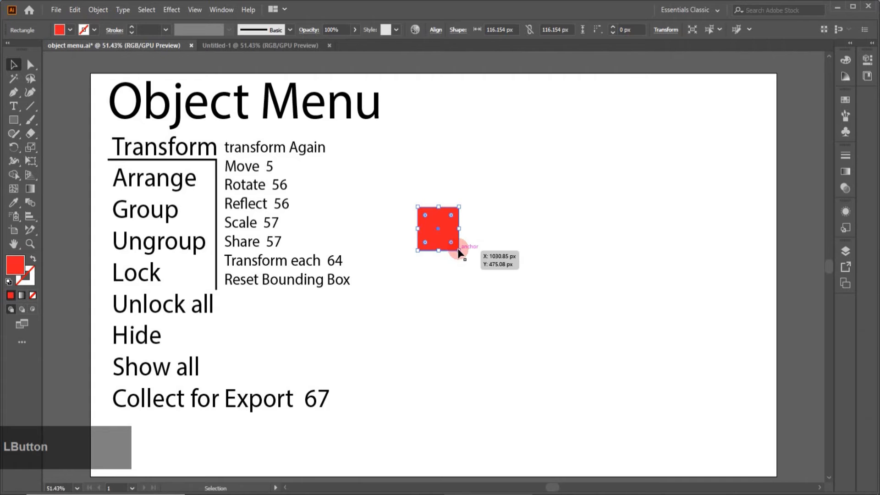
left_click_drag(458, 250, 475, 261)
left_click_drag(456, 229, 473, 213)
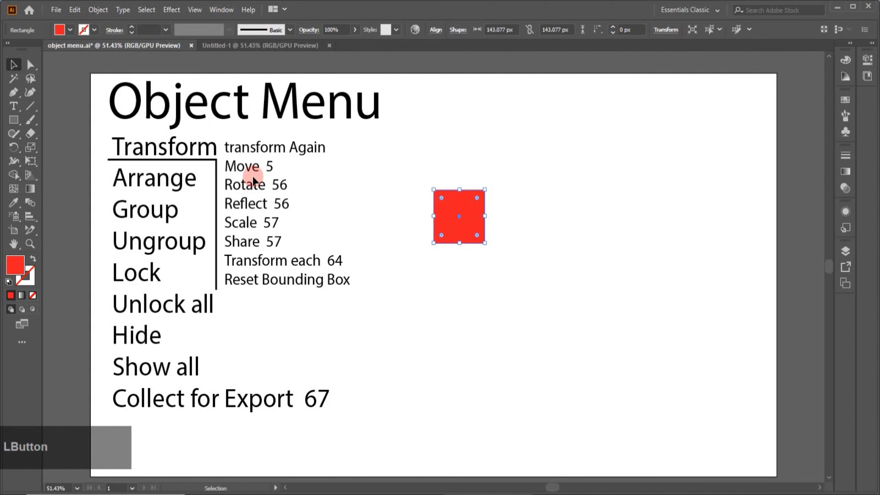
Step: Create a copy of the red square with the Move command, previewing the 45.3077 px horizontal and -46.1538 px vertical offset
left_click(98, 10)
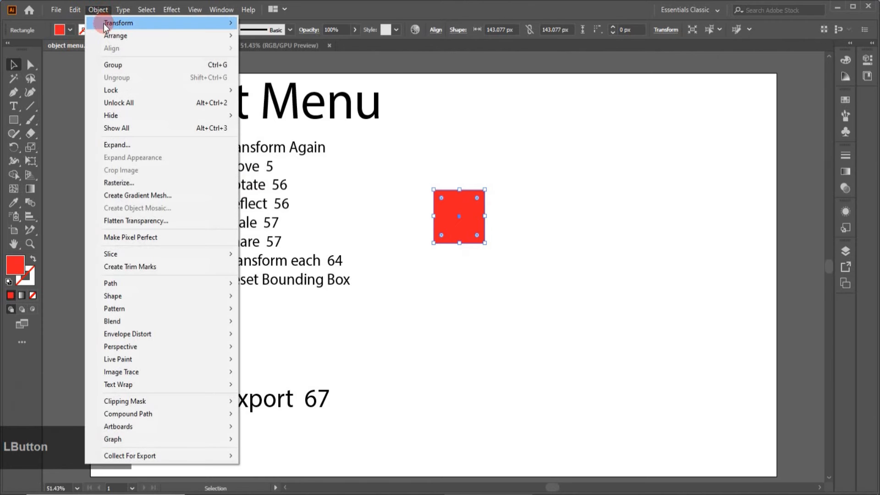
mouse_move(105, 23)
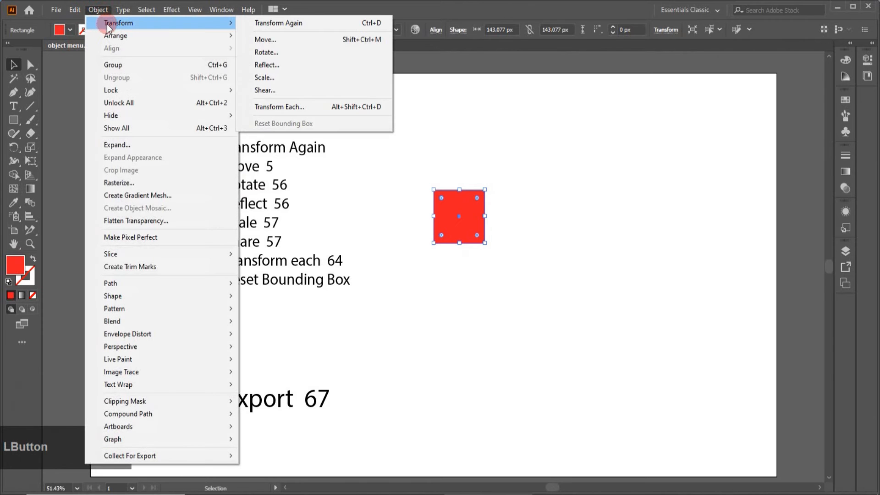
left_click(261, 42)
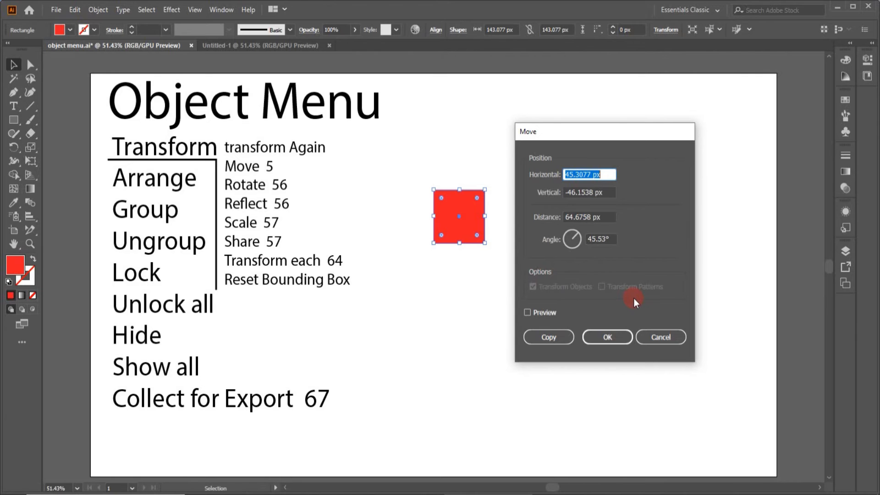
left_click(526, 310)
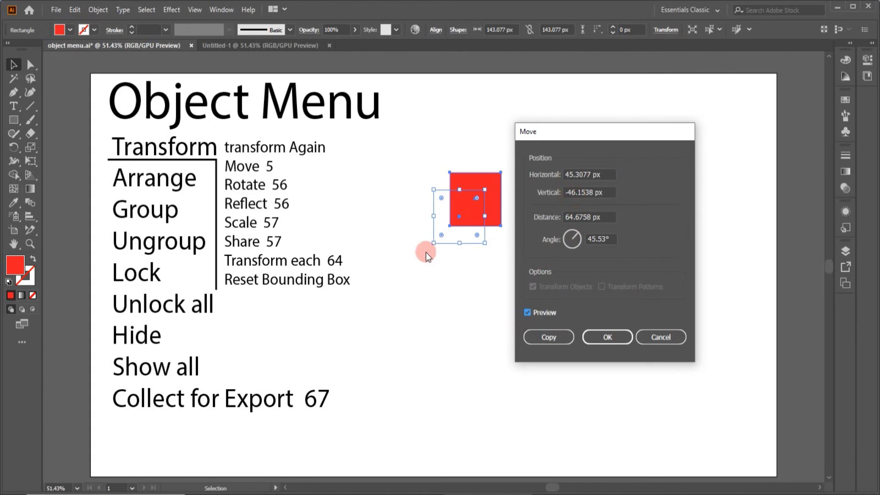
left_click(554, 339)
left_click(542, 340)
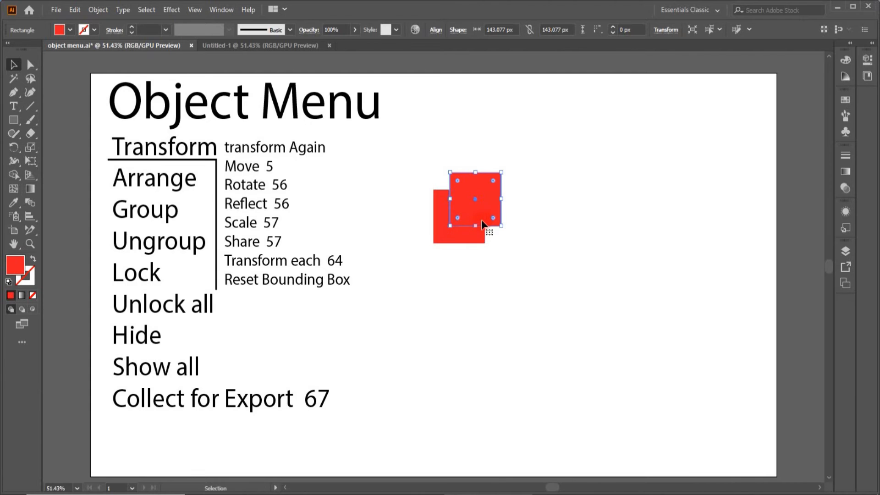
Step: Delete the original lower square and fill the remaining copy with the blue ornamental pattern swatch
left_click(452, 240)
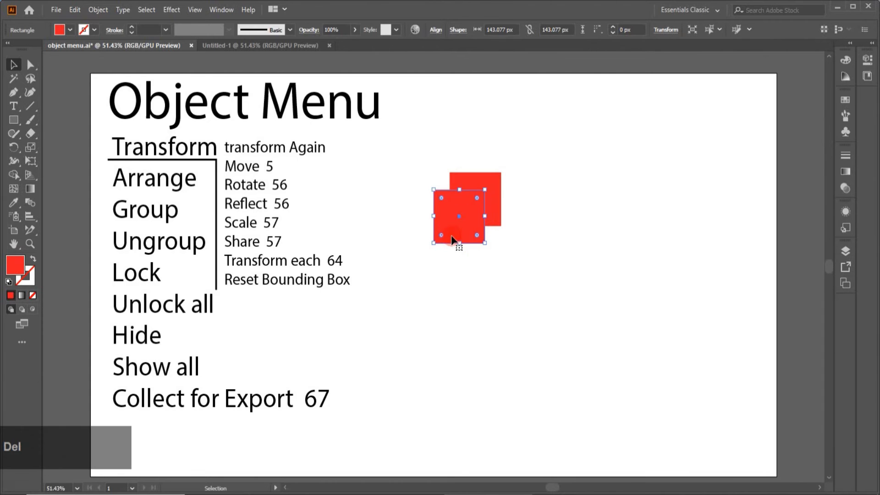
key("Delete")
left_click(485, 216)
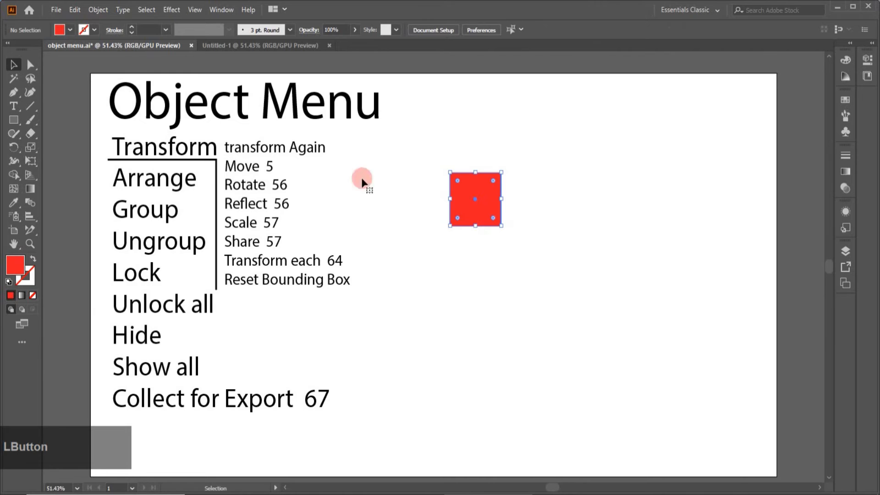
left_click(73, 29)
left_click(31, 74)
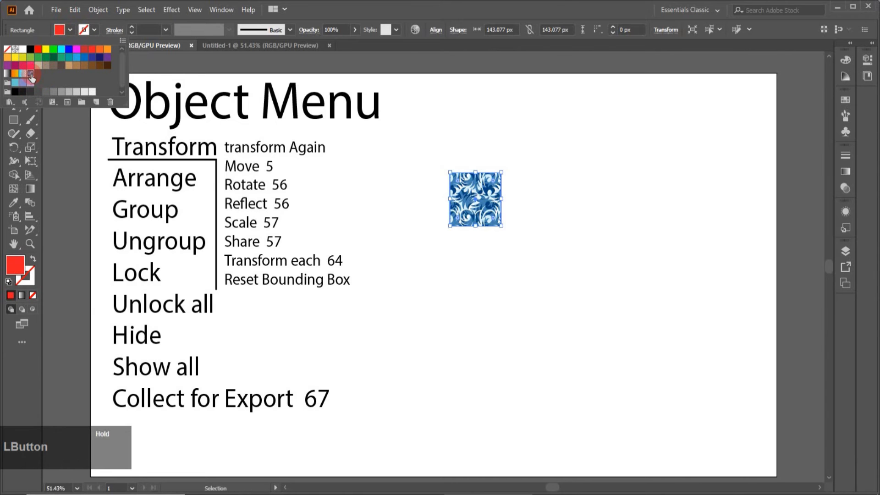
left_click(403, 246)
left_click(105, 28)
Step: Open the Move settings for the patterned square, shift the dialog clear of it, and keep Transform Patterns enabled
left_click(98, 10)
left_click(103, 36)
mouse_move(108, 26)
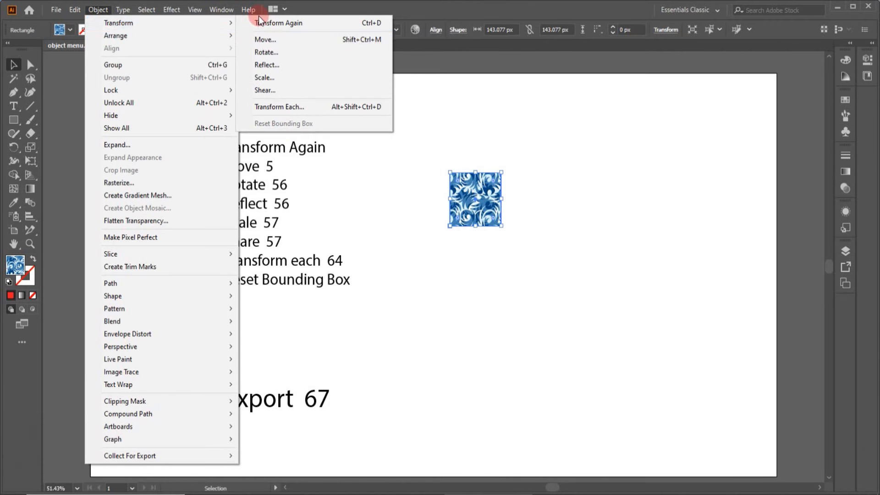
left_click(271, 40)
left_click(271, 40)
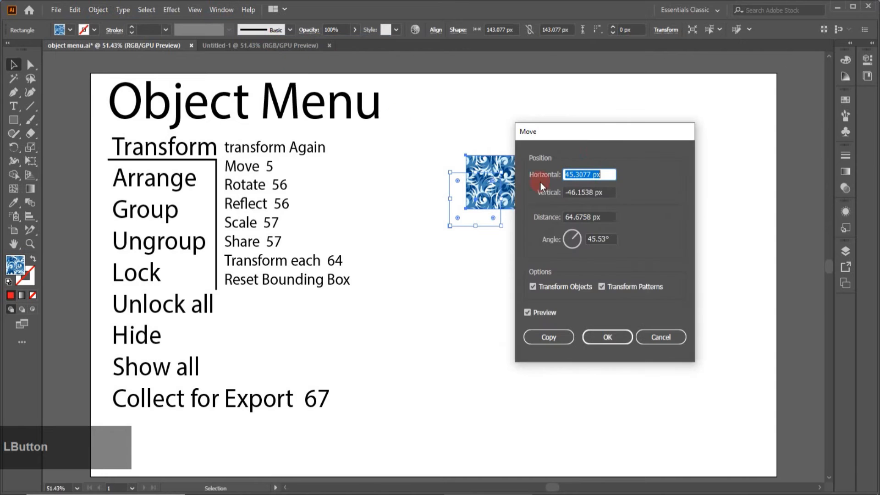
left_click_drag(593, 130, 642, 126)
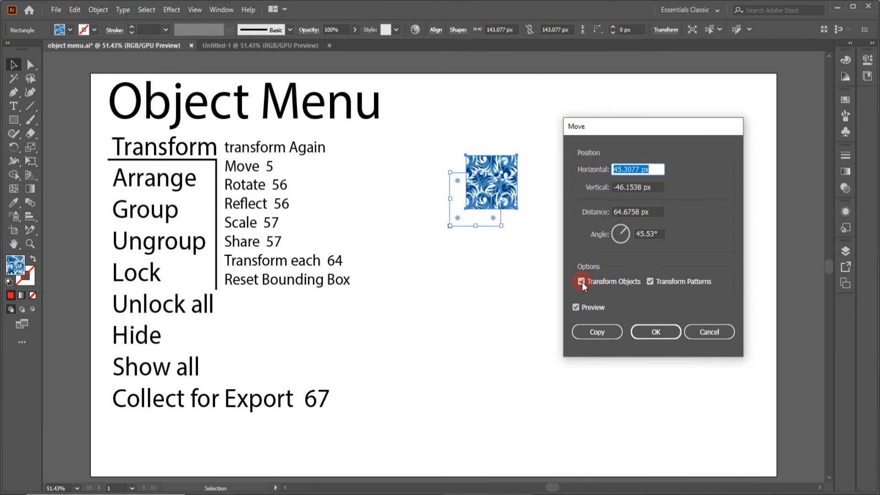
left_click(650, 283)
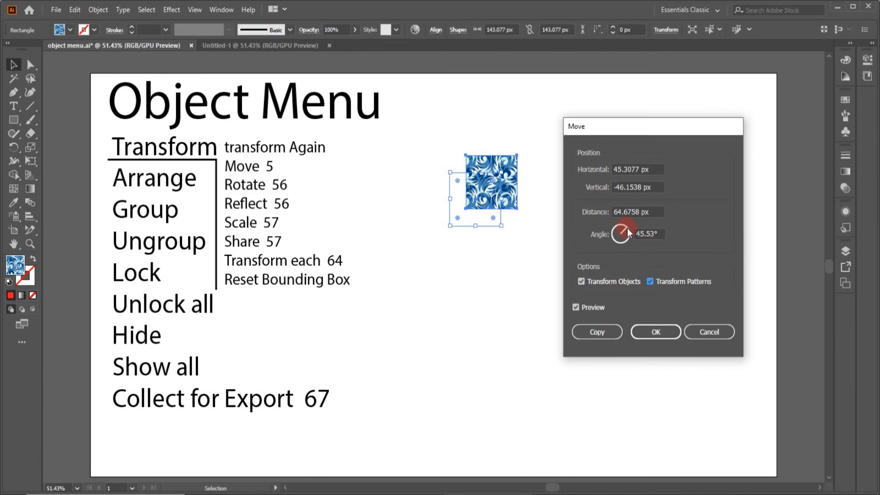
Step: Set the move angle to 90° and the move distance to 100.6758 px for the patterned square
left_click_drag(626, 227, 624, 229)
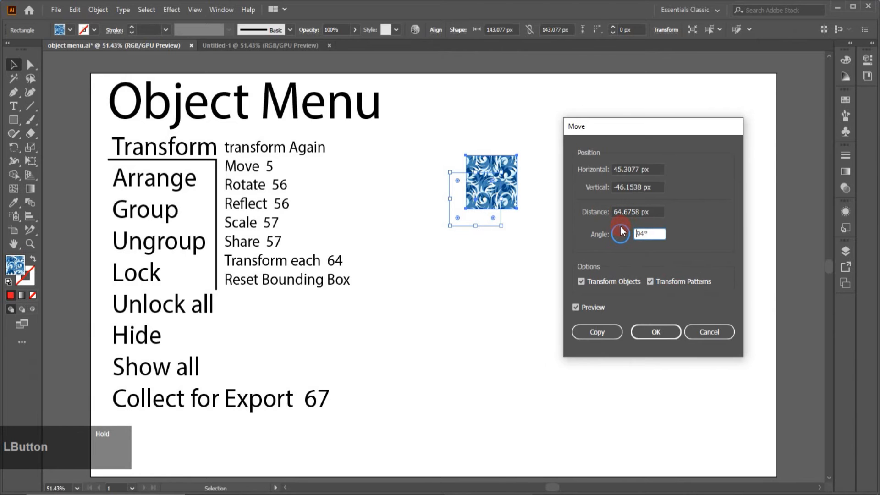
left_click_drag(622, 231, 621, 228)
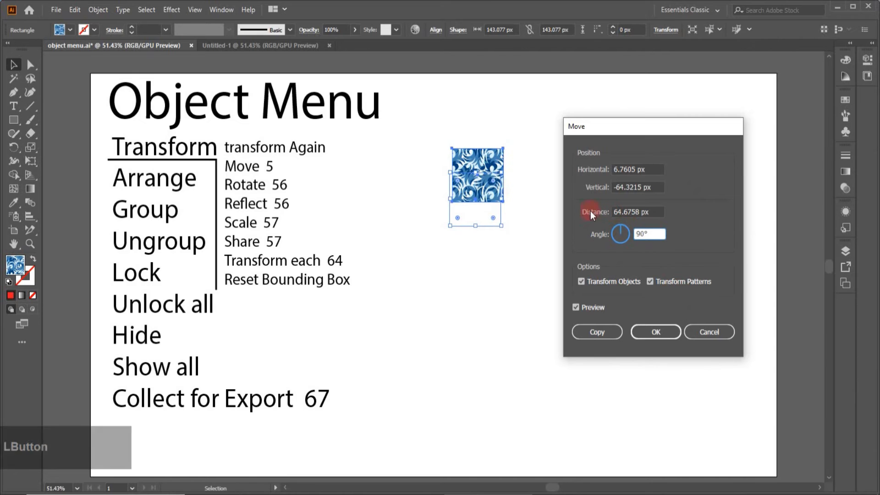
double_click(620, 212)
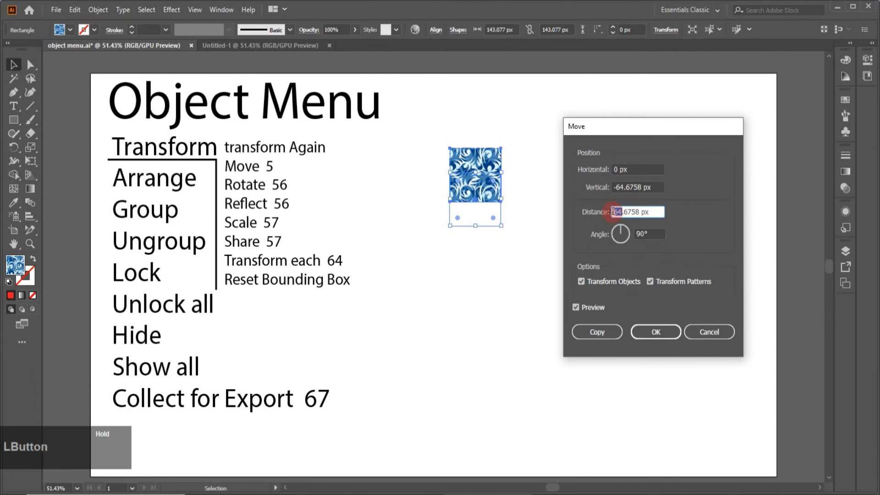
type("100")
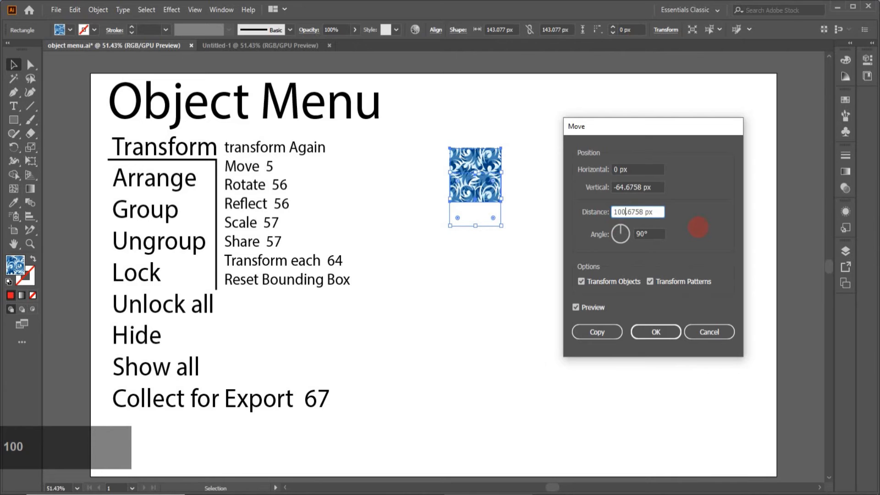
left_click(551, 257)
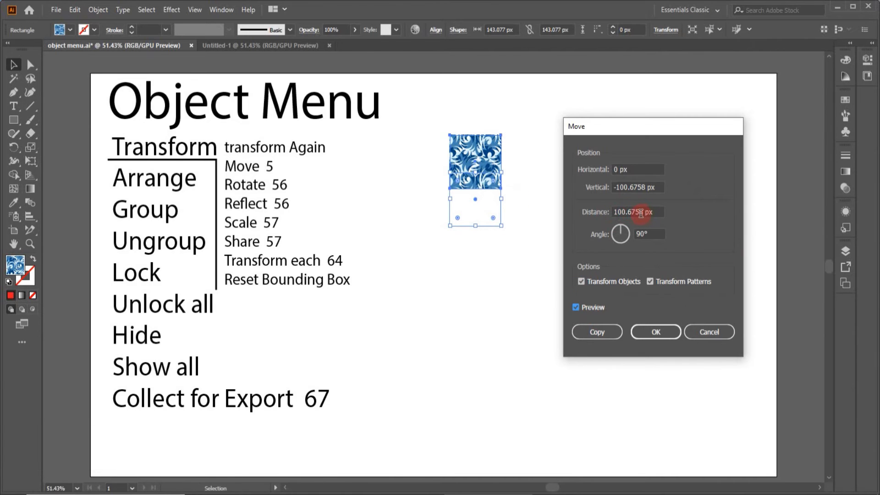
Step: Set the move distance to 200 px and toggle the preview to compare the patterned square's position
left_click_drag(645, 213, 607, 216)
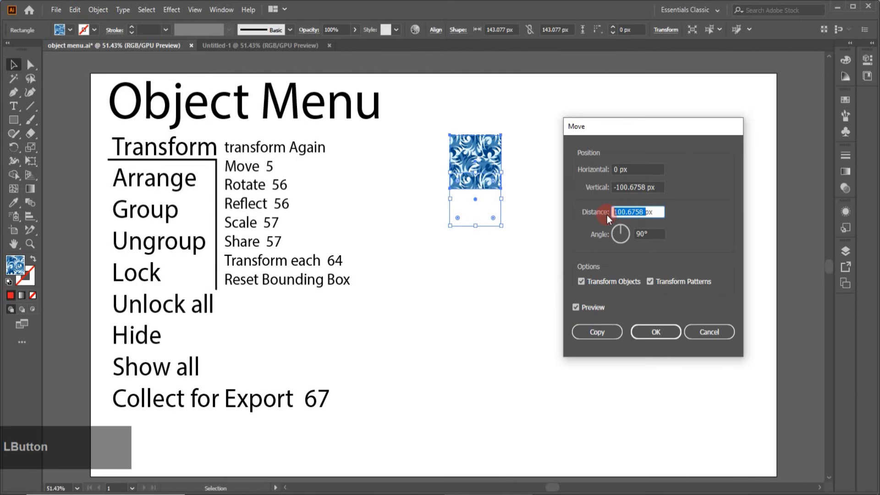
type("200px")
left_click(575, 307)
left_click(575, 307)
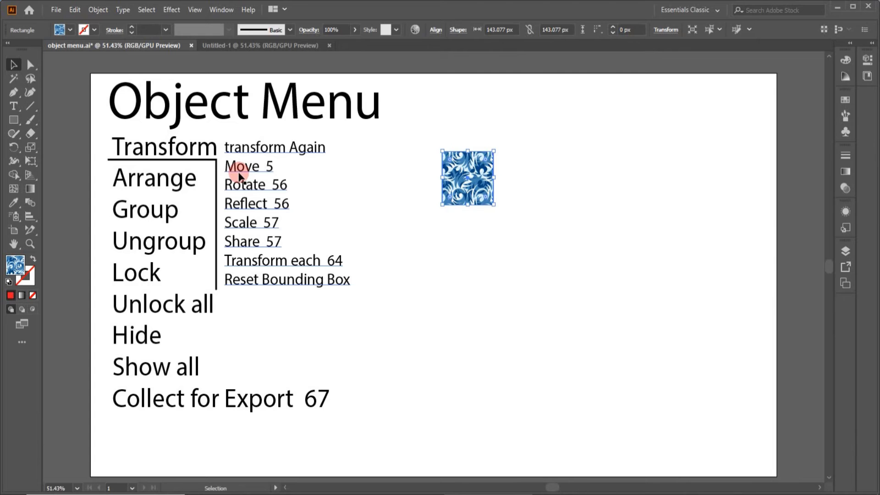
Step: Move the patterned square slightly down and to the left, inspect its Rotate options, and close them without applying a rotation
left_click_drag(472, 200, 441, 222)
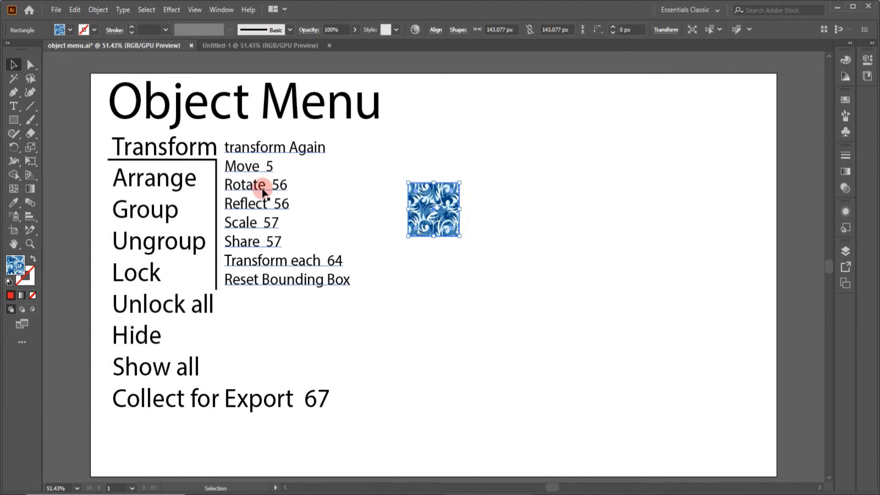
double_click(16, 148)
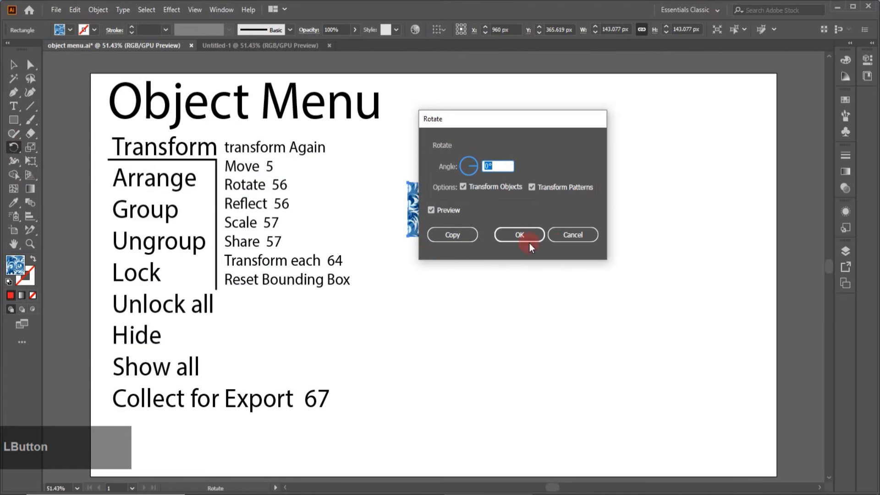
left_click(565, 236)
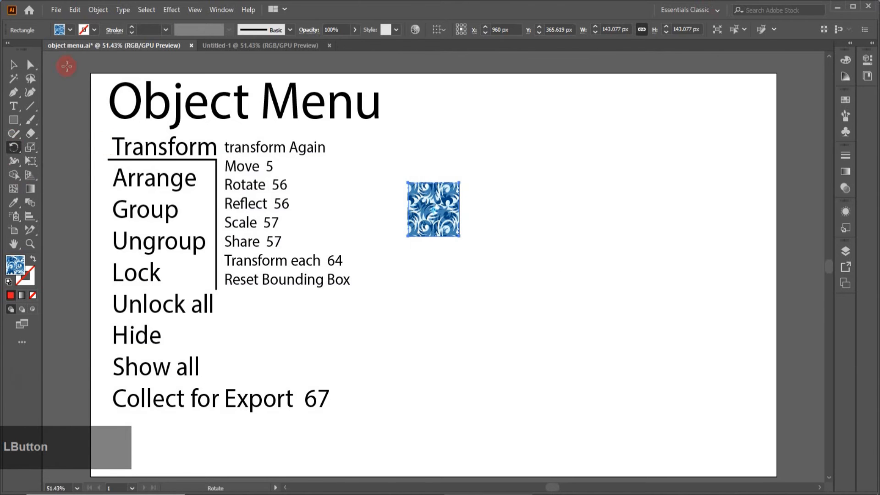
left_click(99, 10)
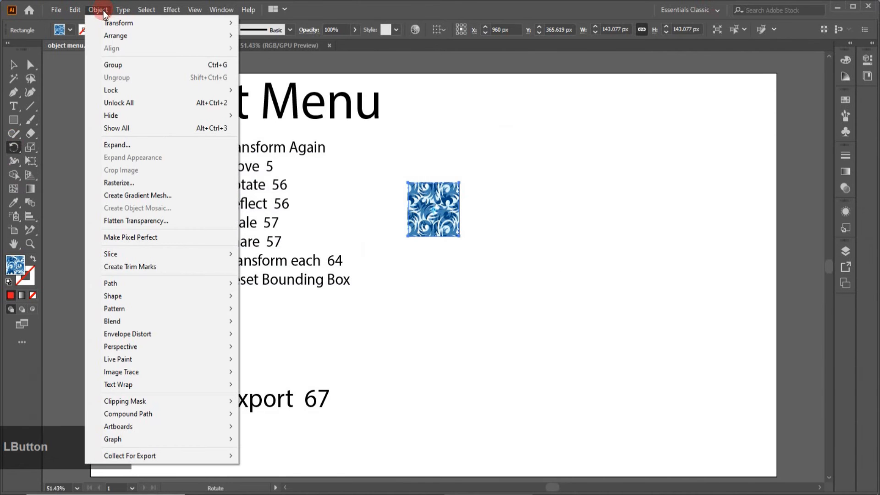
mouse_move(170, 23)
left_click(265, 52)
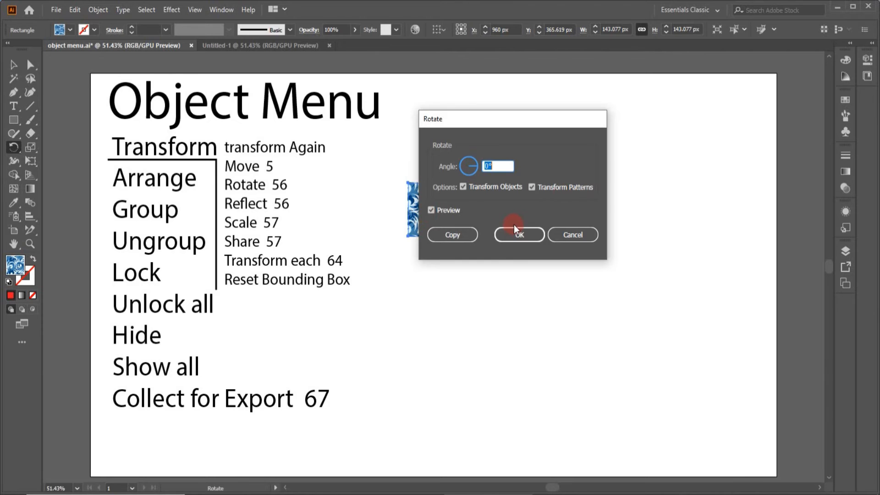
left_click(568, 237)
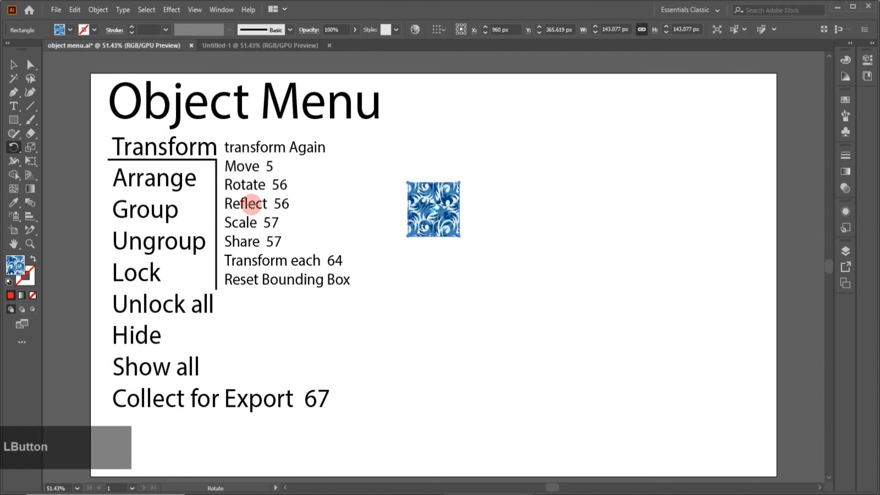
Step: Inspect the Reflect options for the patterned square without applying them, and review its transform and flip properties
left_click(16, 147)
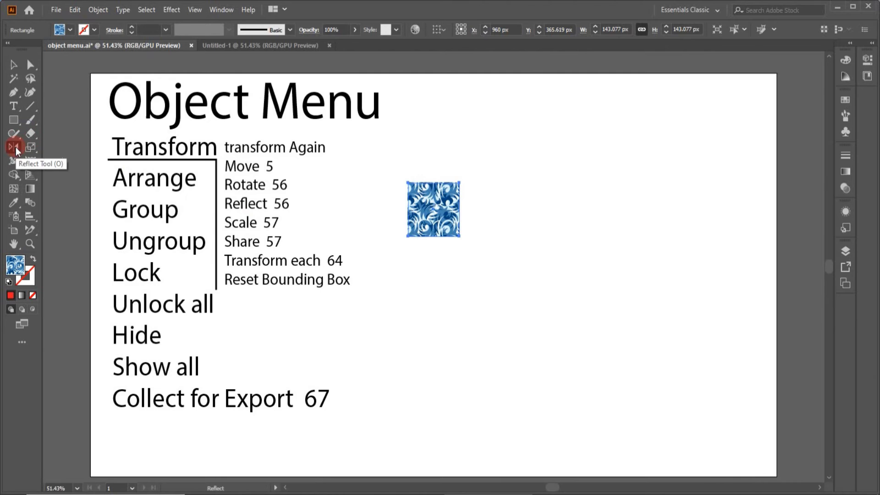
double_click(16, 147)
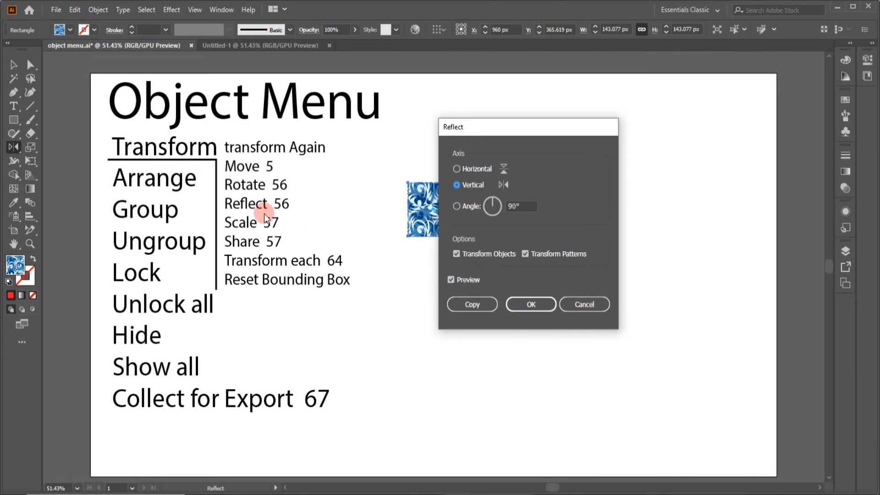
left_click(590, 308)
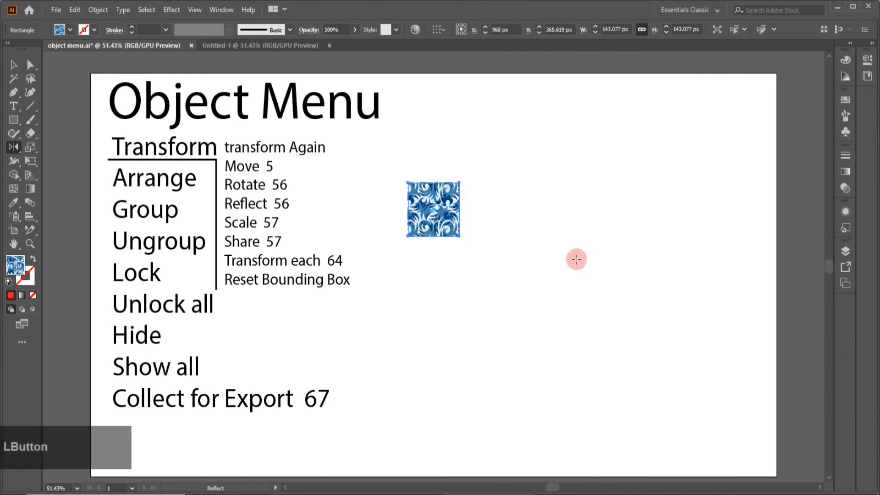
left_click(873, 45)
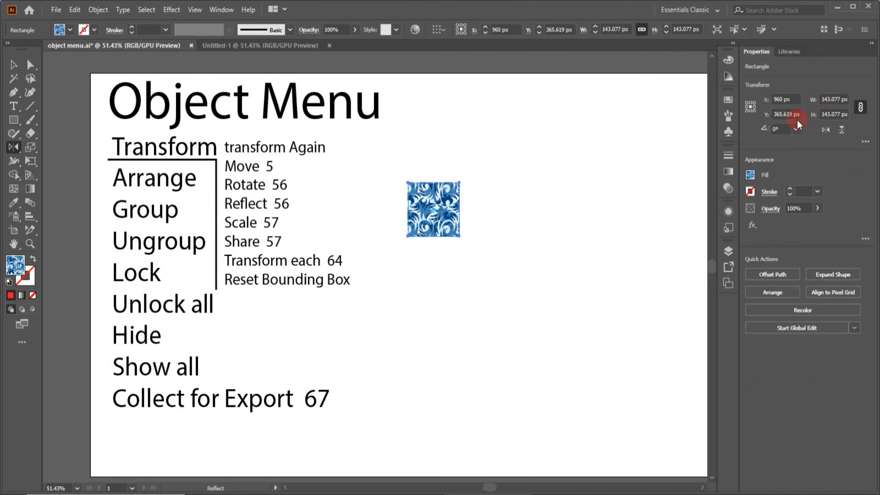
left_click(870, 43)
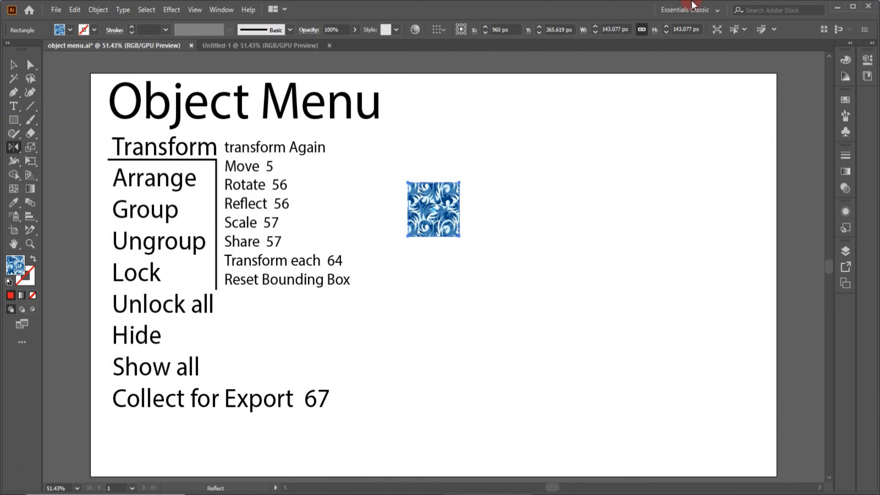
Step: Enlarge the patterned square to about 182 px per side and rotate it 45° into a diamond
left_click(31, 147)
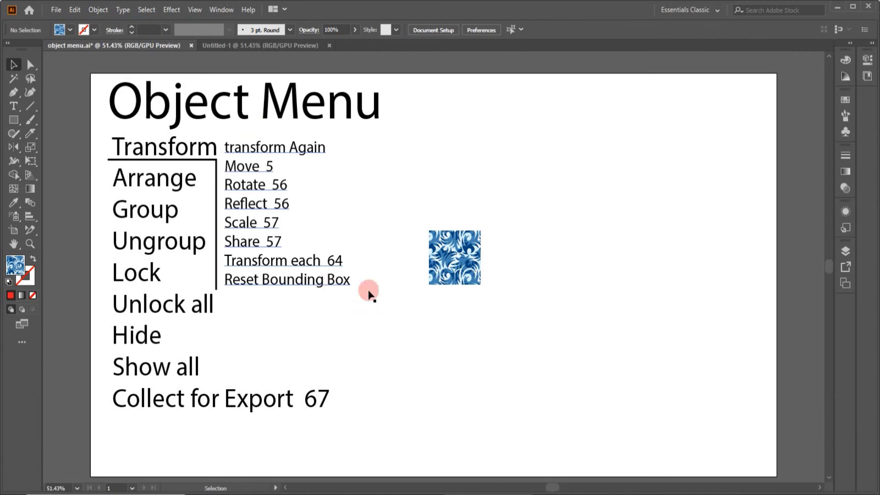
left_click(460, 270)
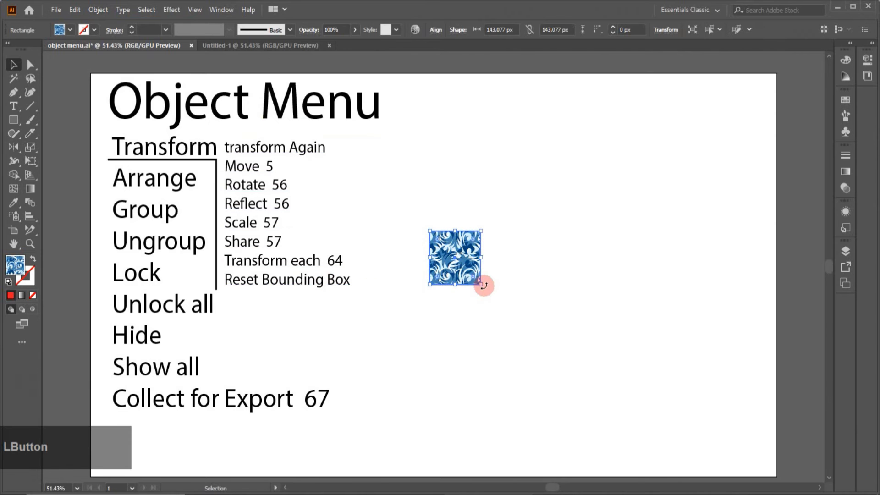
left_click_drag(481, 284, 518, 276)
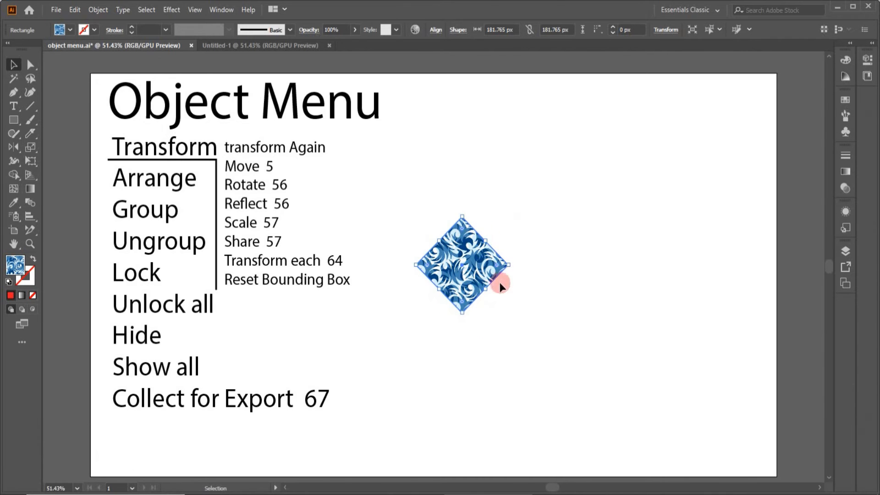
Step: Remove the diamond's left anchor point to turn the shape into a triangle
left_click(412, 269)
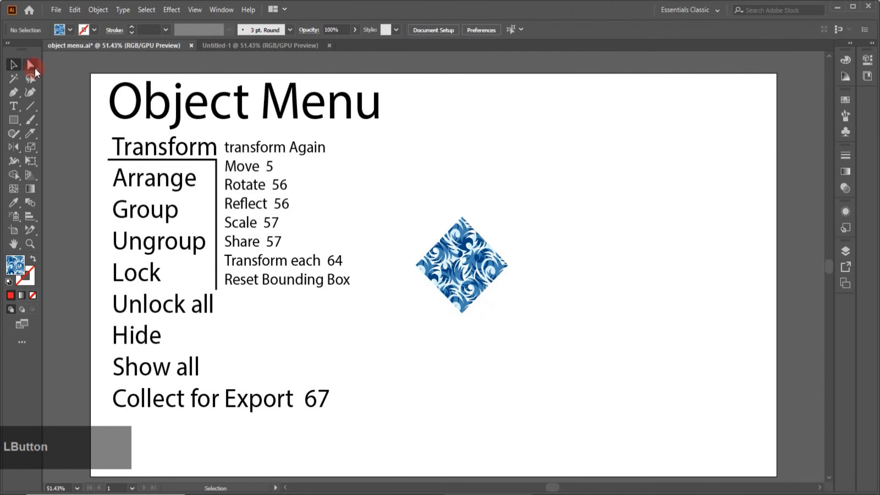
left_click(33, 67)
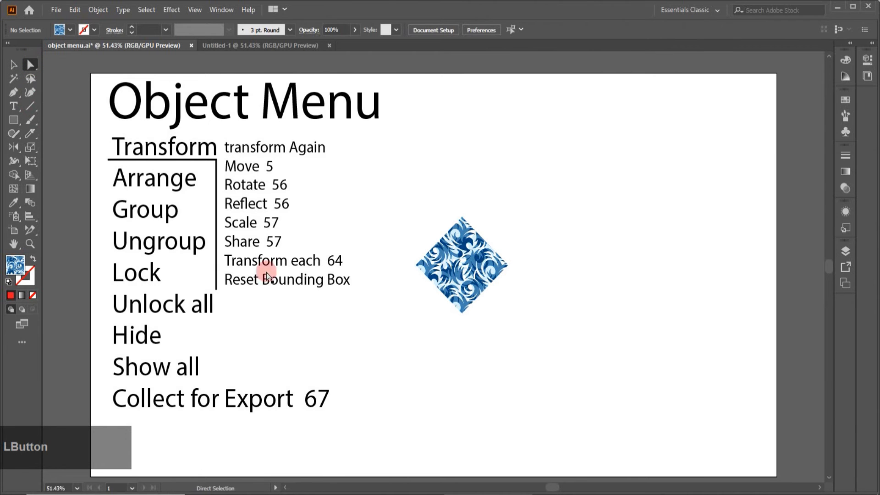
left_click(417, 265)
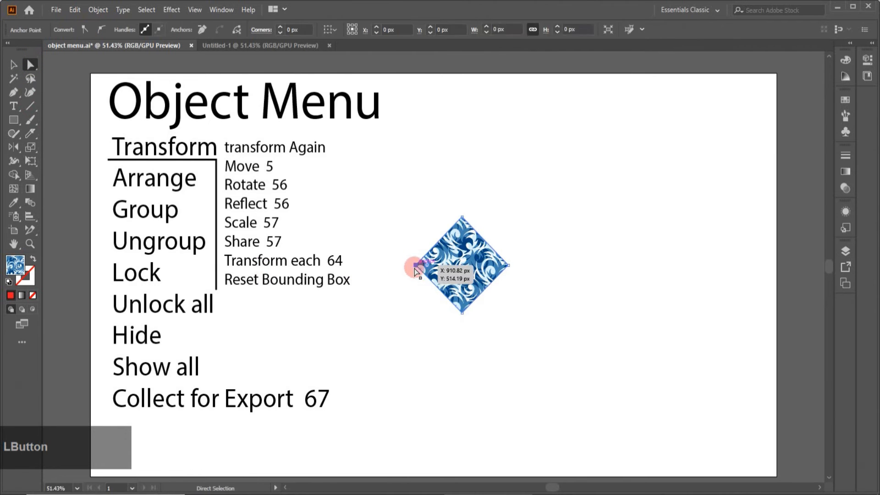
left_click(201, 29)
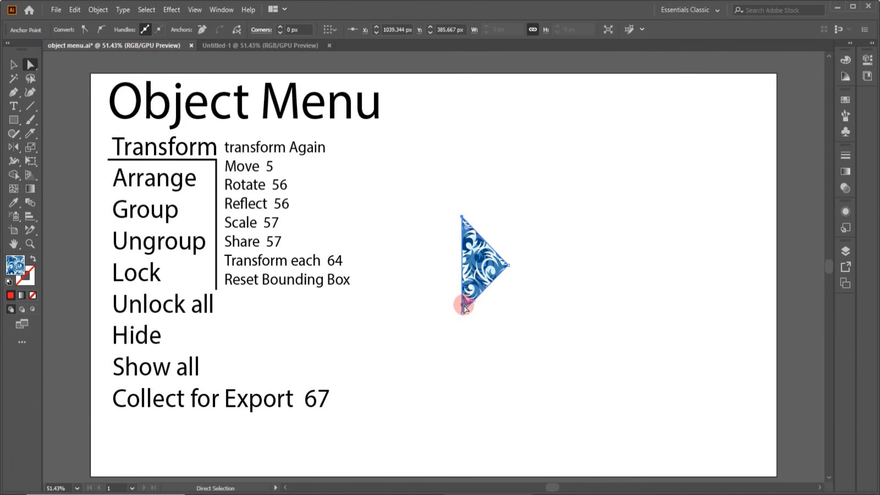
Step: Reset the bounding box of the patterned triangle so its frame fits the shape upright
left_click(14, 65)
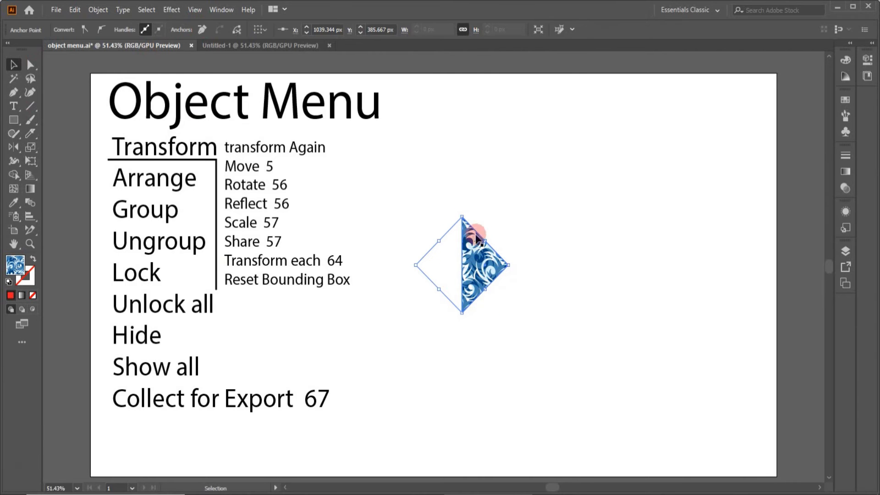
mouse_move(472, 237)
left_mouse_down()
mouse_move(468, 281)
mouse_move(469, 254)
left_mouse_up()
left_click(94, 11)
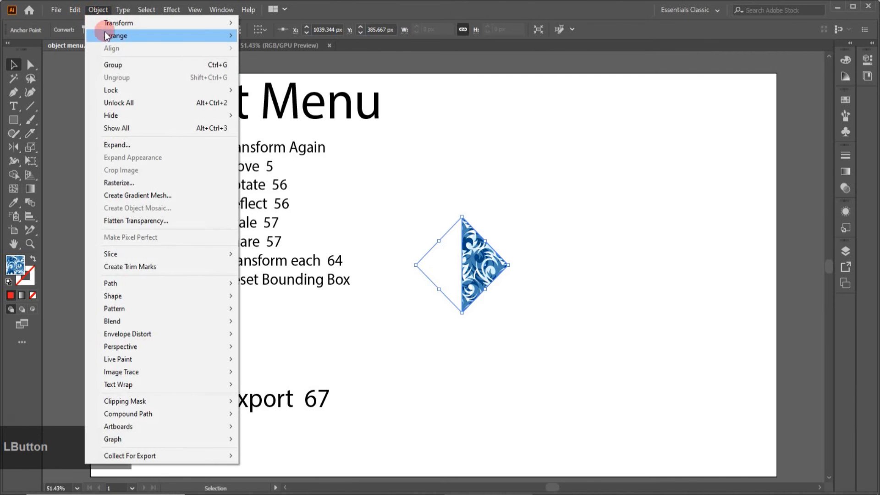
mouse_move(106, 31)
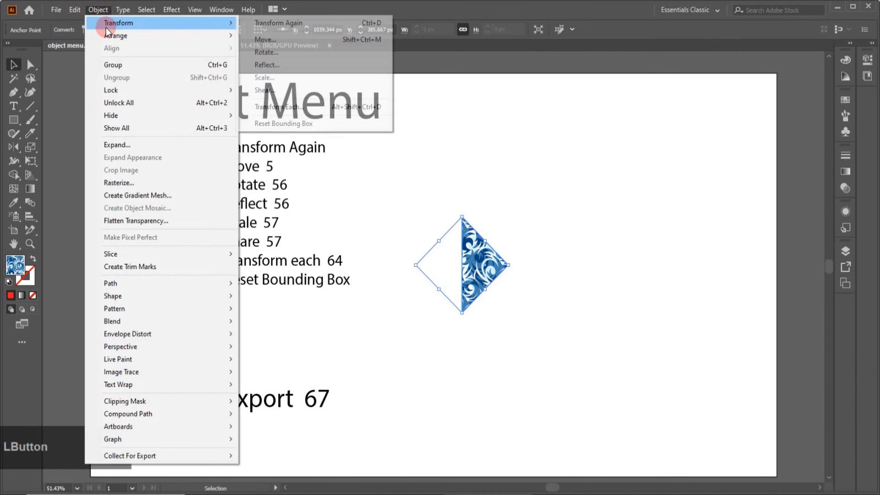
left_click(267, 123)
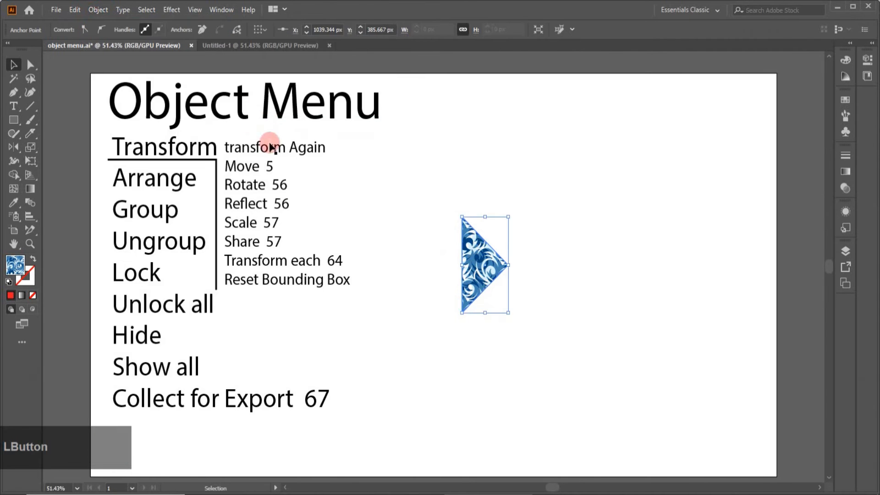
Step: Select the patterned triangle and delete it from the artboard
left_click(534, 343)
left_click(475, 231)
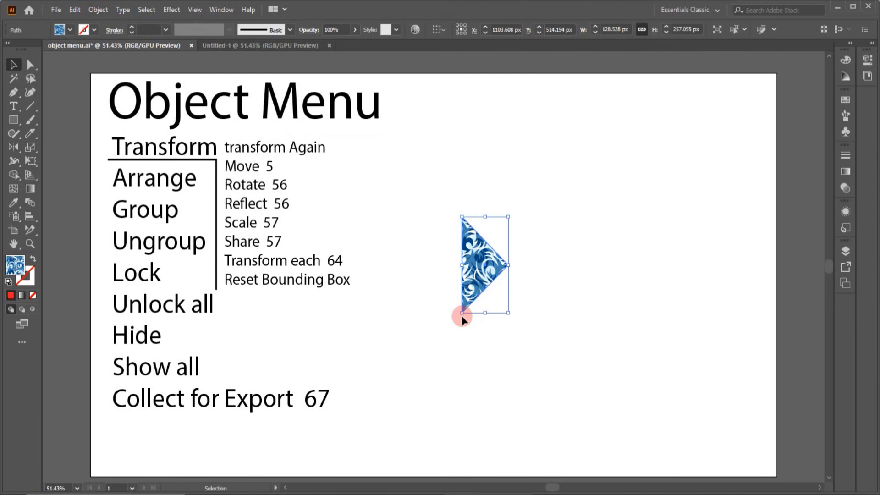
key("Delete")
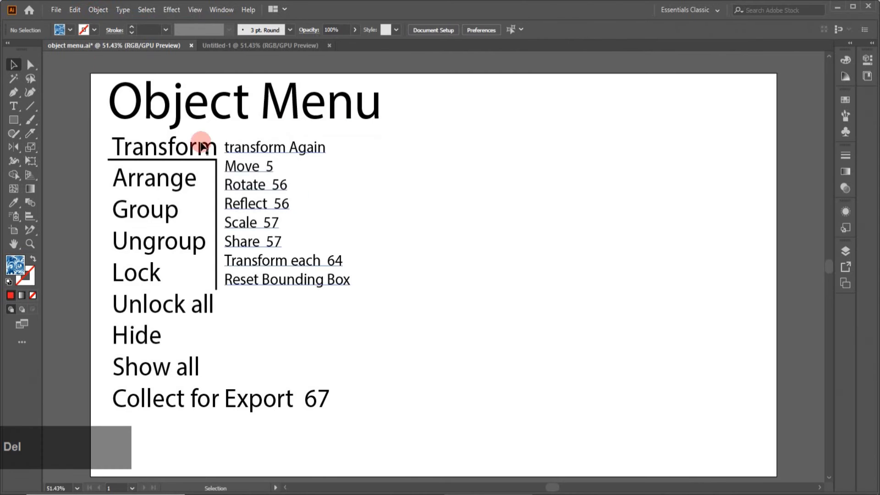
Step: Activate the Rectangle tool for drawing in the empty area beside the Transform command list
left_click(13, 119)
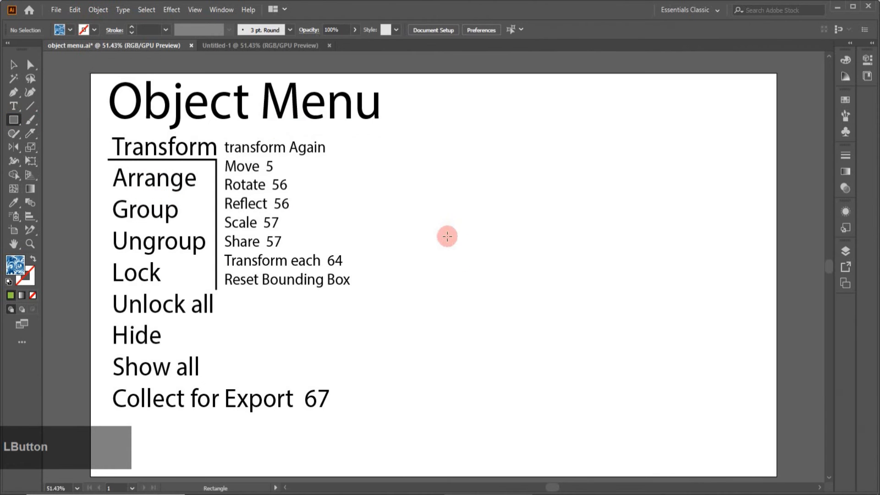
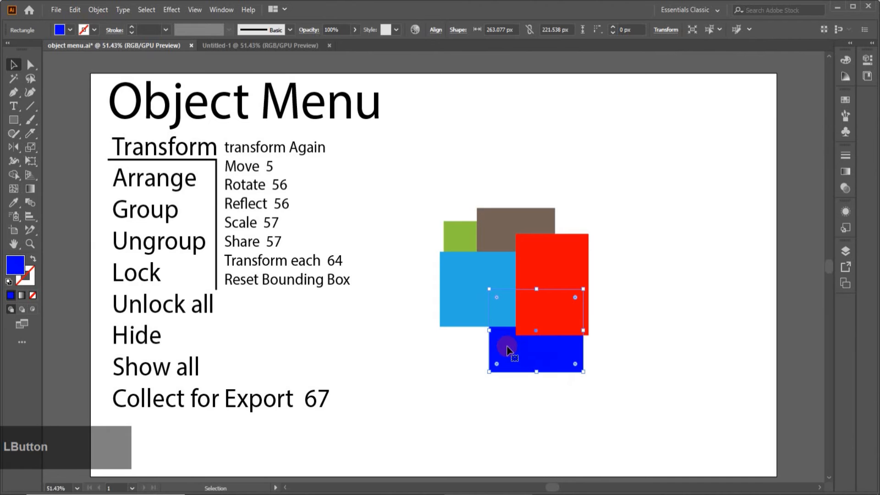
Step: Bring the green rectangle to the front of the stack and move it over the red rectangle
left_click(451, 238)
left_click(98, 9)
mouse_move(112, 35)
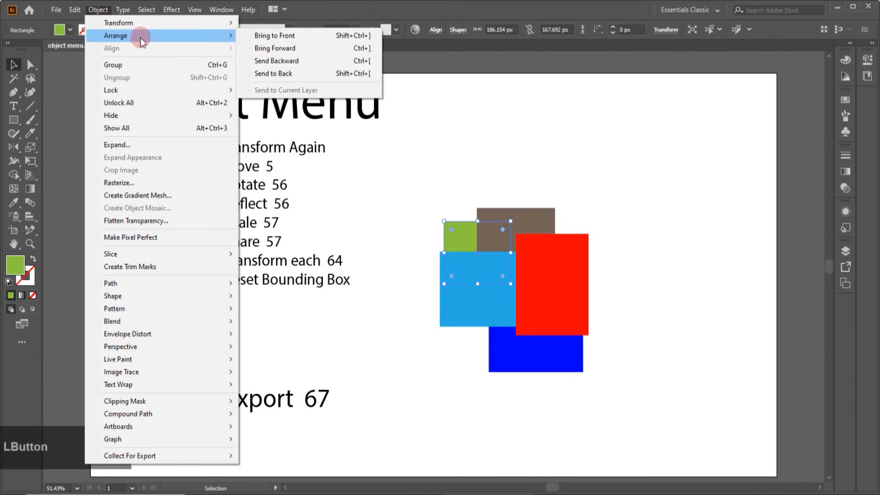
left_click(259, 38)
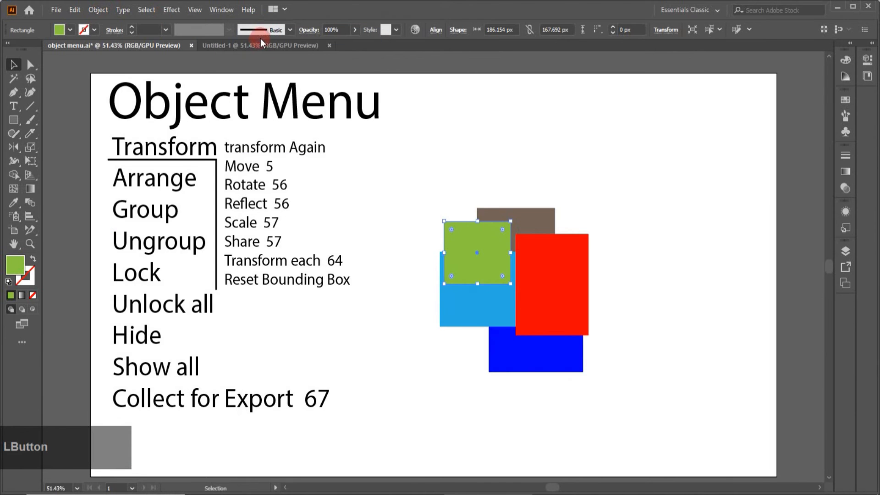
left_click(477, 265)
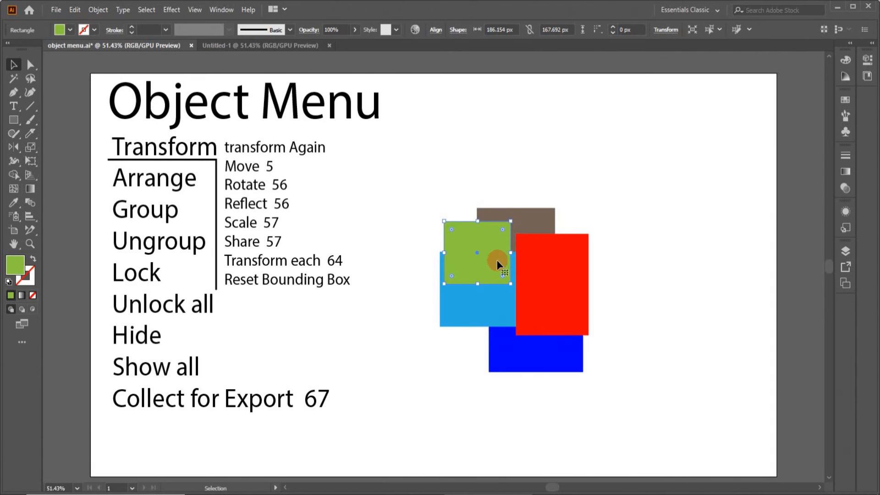
left_click_drag(497, 260, 547, 262)
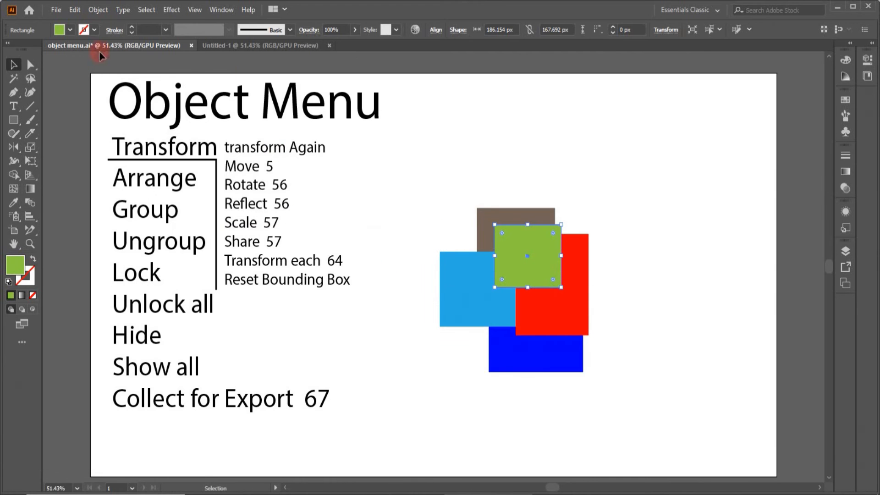
Step: Send the green rectangle backward twice in the stacking order, behind the red and light blue rectangles
left_click(97, 12)
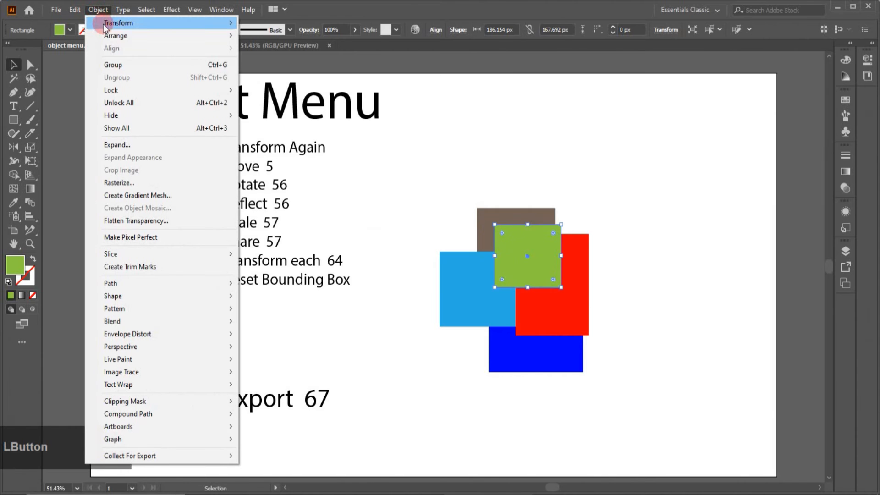
mouse_move(181, 35)
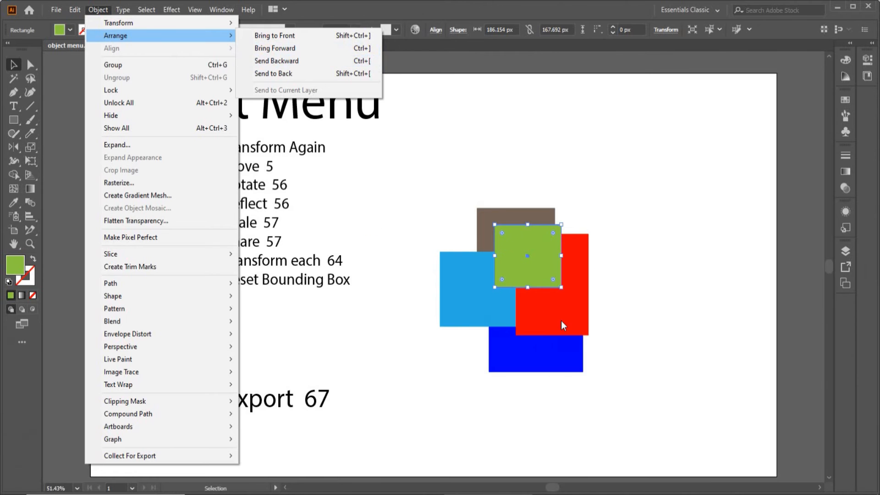
left_click(290, 59)
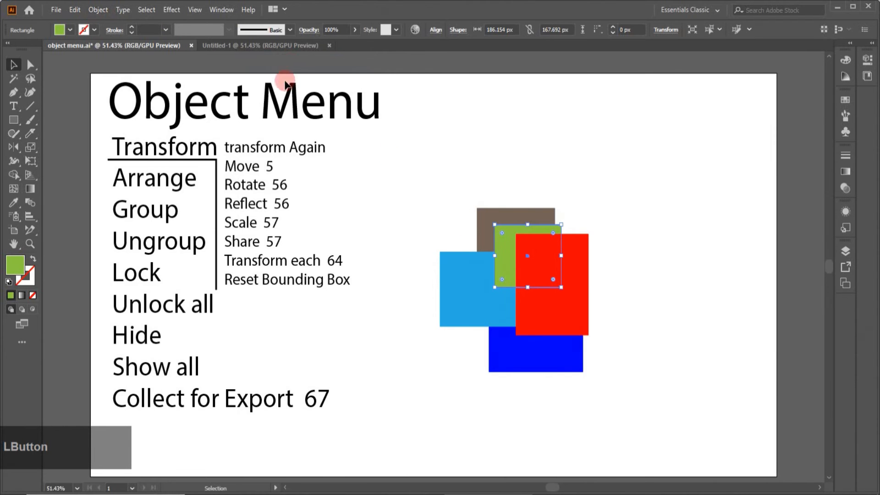
left_click(105, 10)
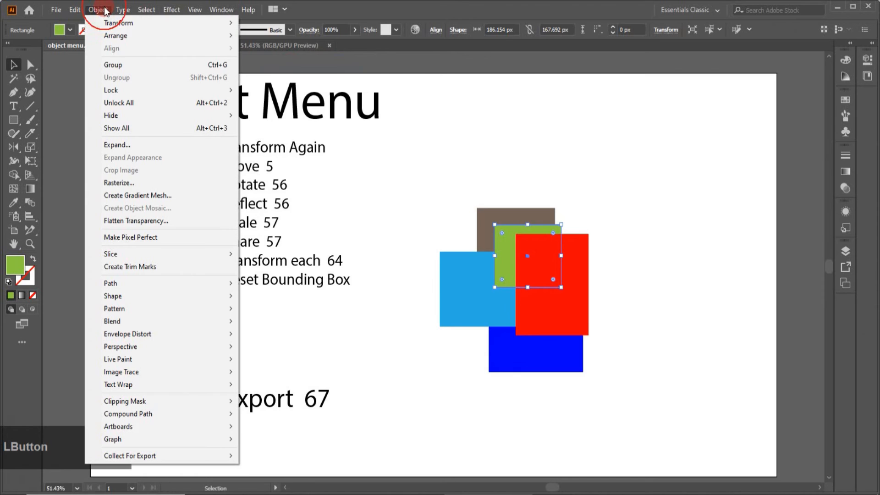
mouse_move(118, 36)
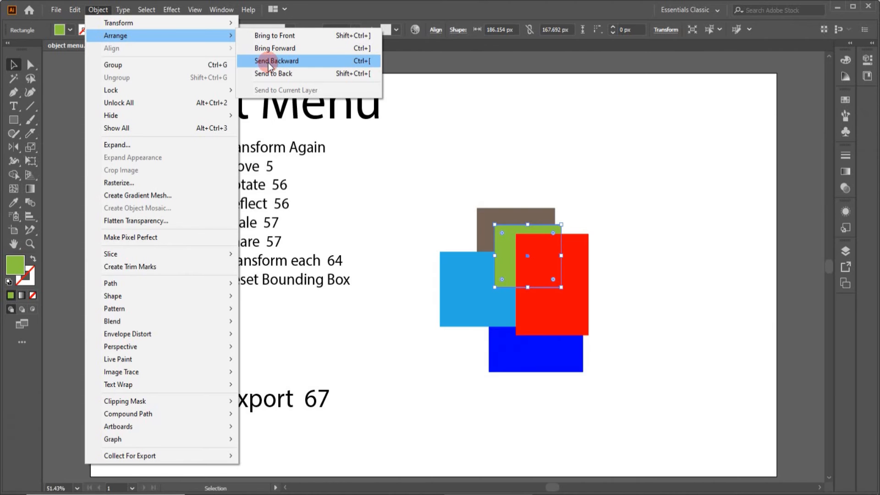
left_click(268, 62)
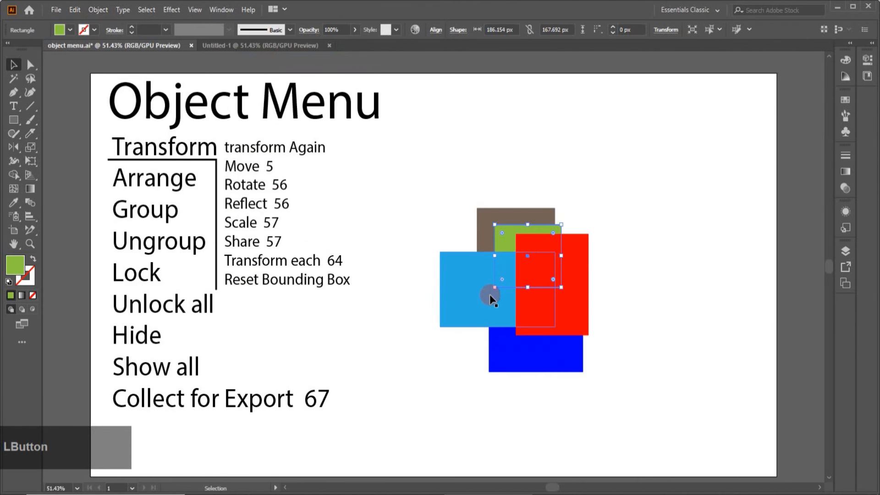
Step: Bring the green rectangle forward twice so it sits above the light blue and red rectangles
left_click(104, 10)
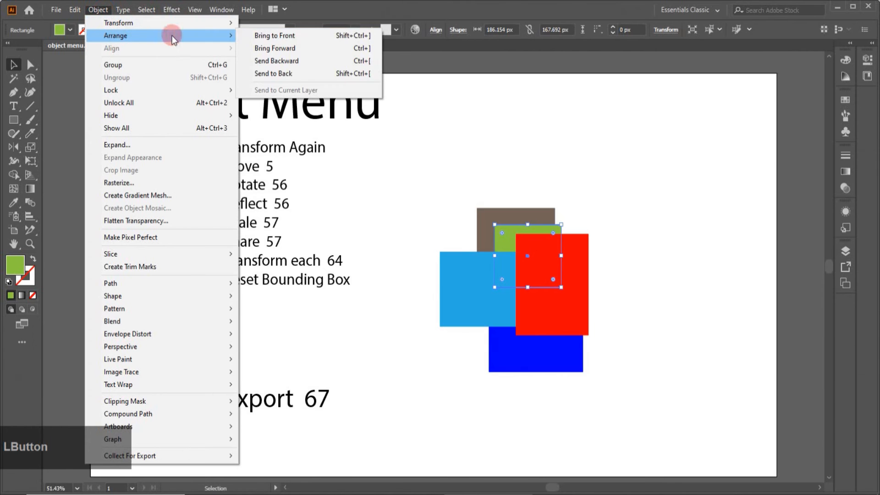
left_click(279, 50)
left_click(101, 10)
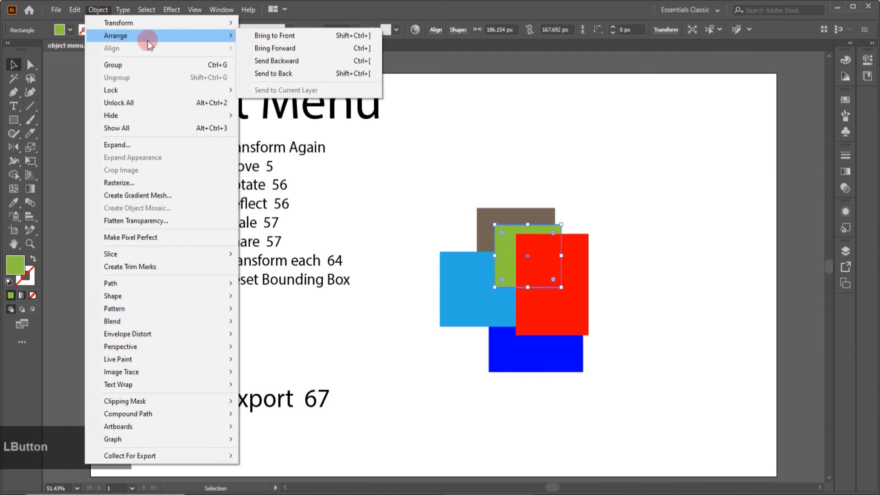
left_click(262, 49)
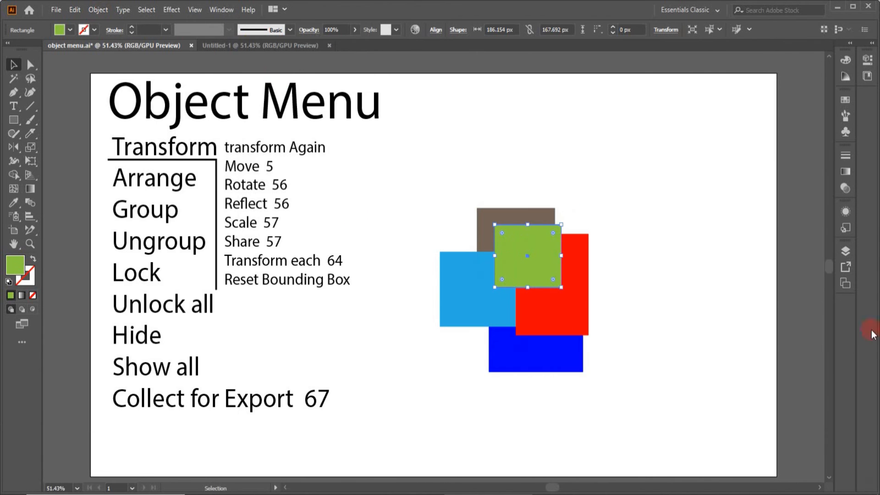
Step: Add a new layer and move the green rectangle into it with Send to Current Layer
left_click(846, 252)
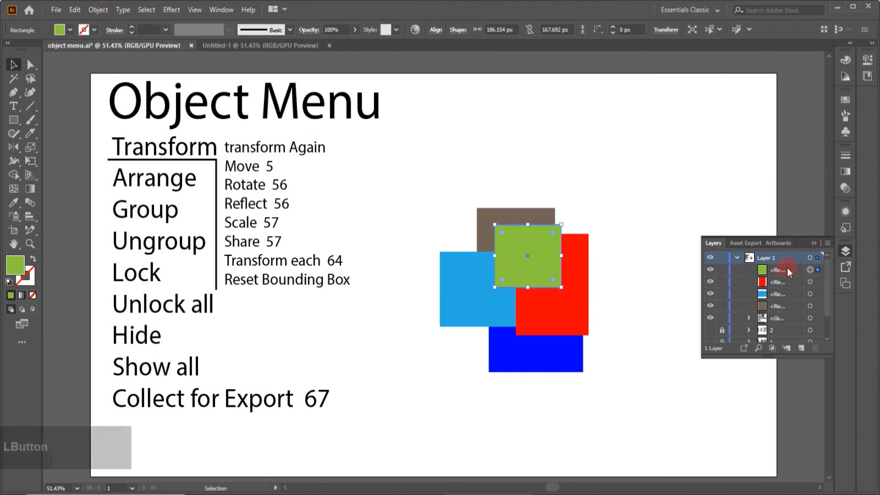
left_click(802, 346)
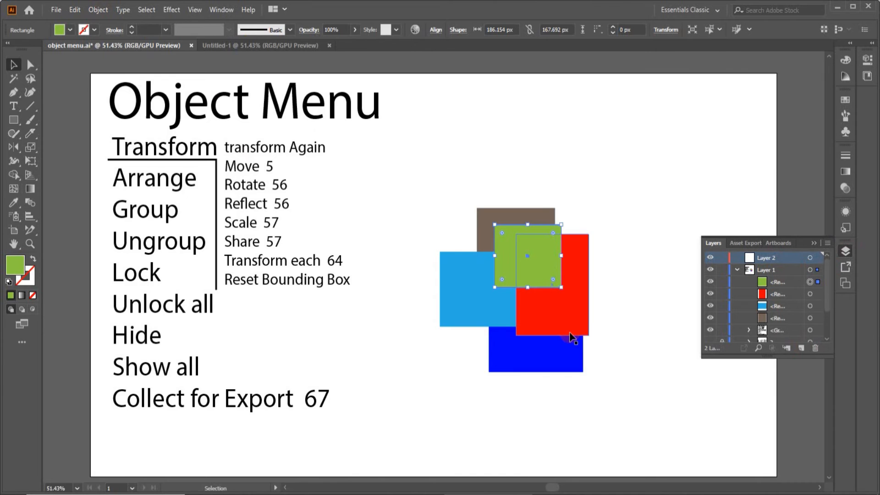
left_click(104, 15)
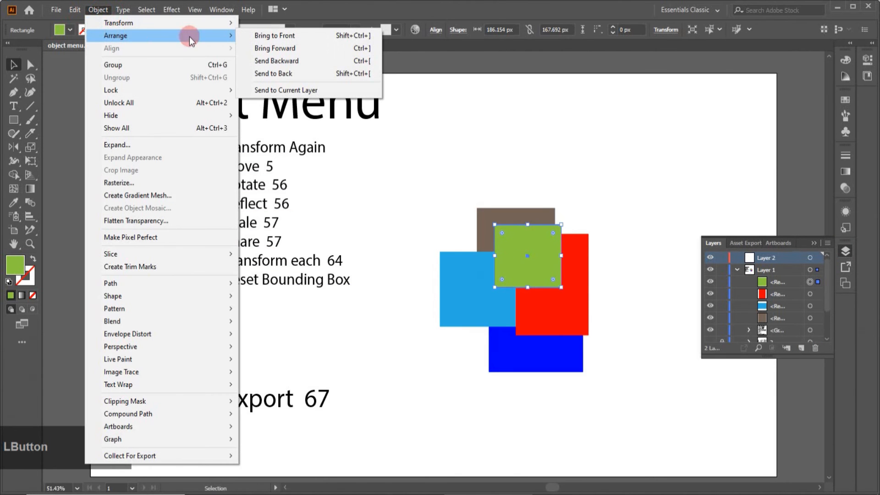
left_click(301, 91)
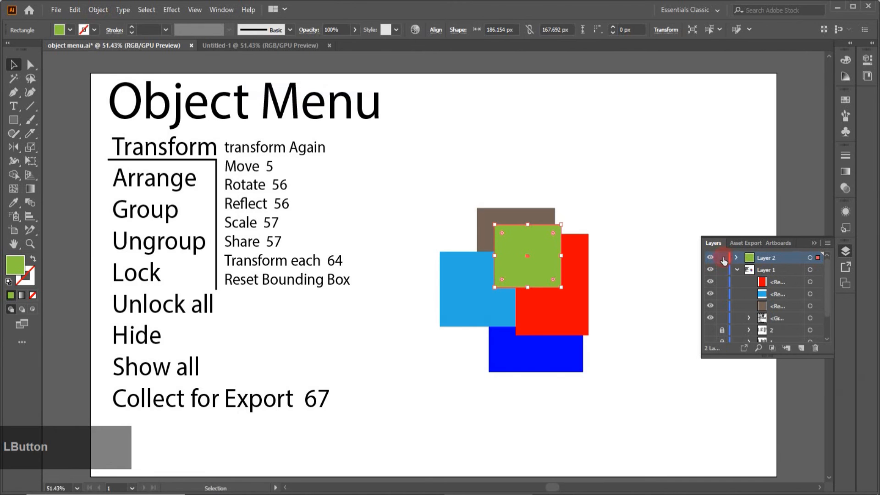
left_click(733, 258)
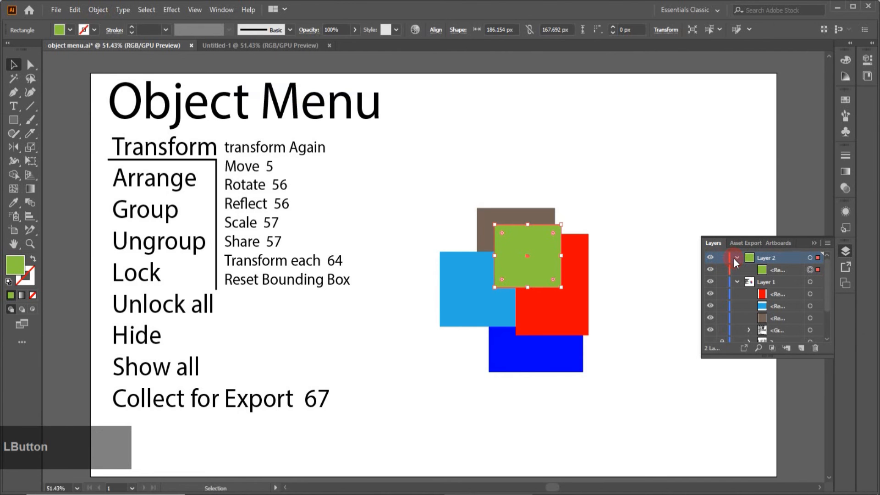
Step: Delete Layer 2 together with the green rectangle it contains
left_click_drag(790, 259, 814, 349)
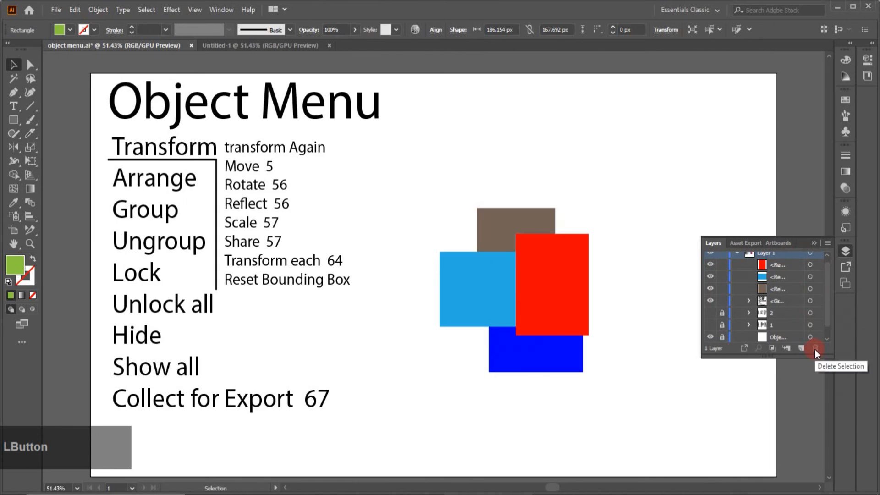
left_click(845, 251)
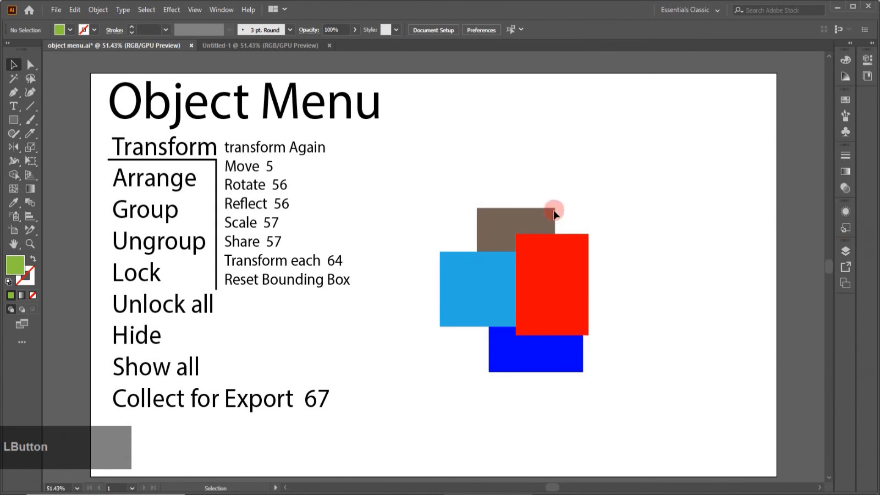
left_click(104, 10)
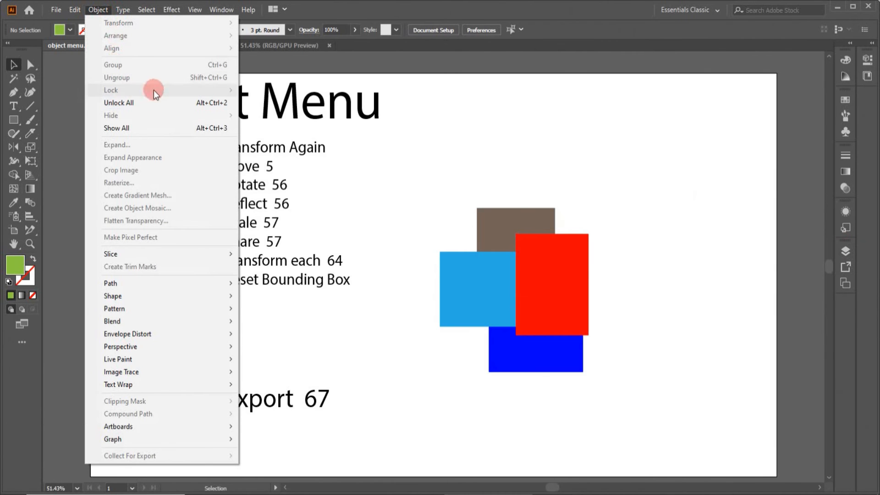
left_click(468, 152)
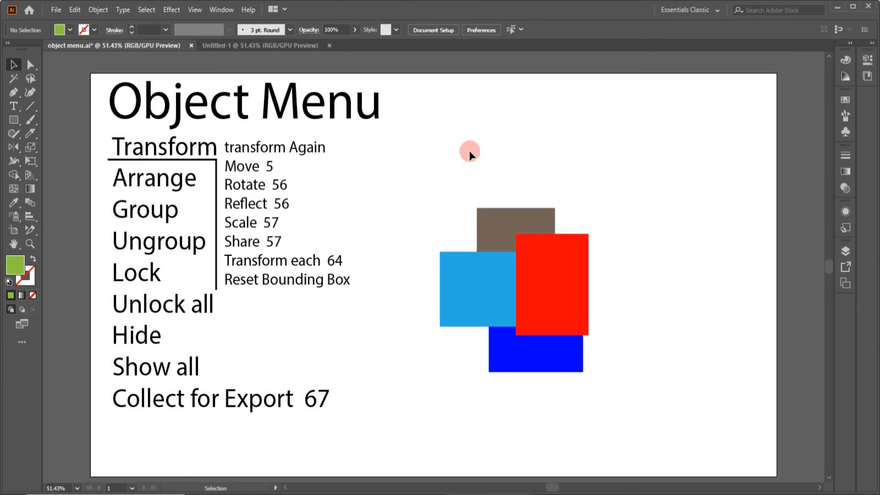
Step: Spread the overlapping shapes apart by moving the red, brown and light blue rectangles outward one at a time
left_click_drag(530, 261, 594, 227)
left_click_drag(481, 237, 495, 202)
left_click_drag(458, 280, 440, 303)
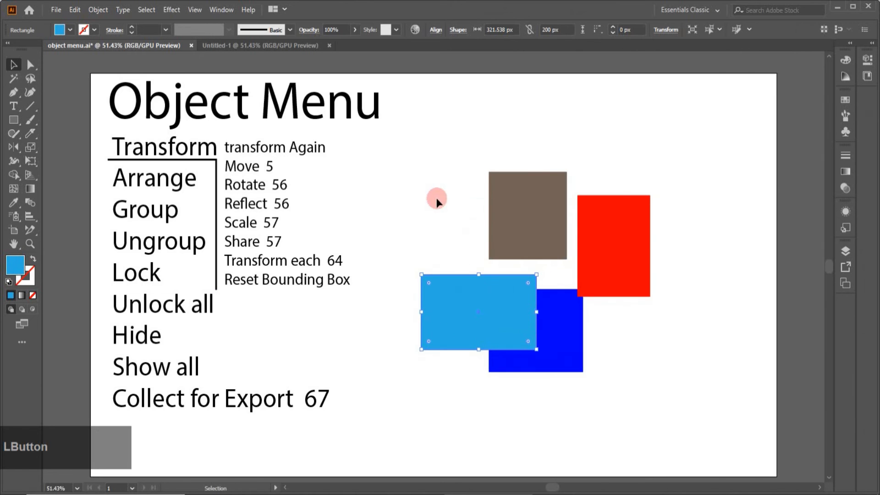
Step: Group the brown, red, light blue and dark blue rectangles and move them around as one unit
left_click_drag(409, 149, 610, 409)
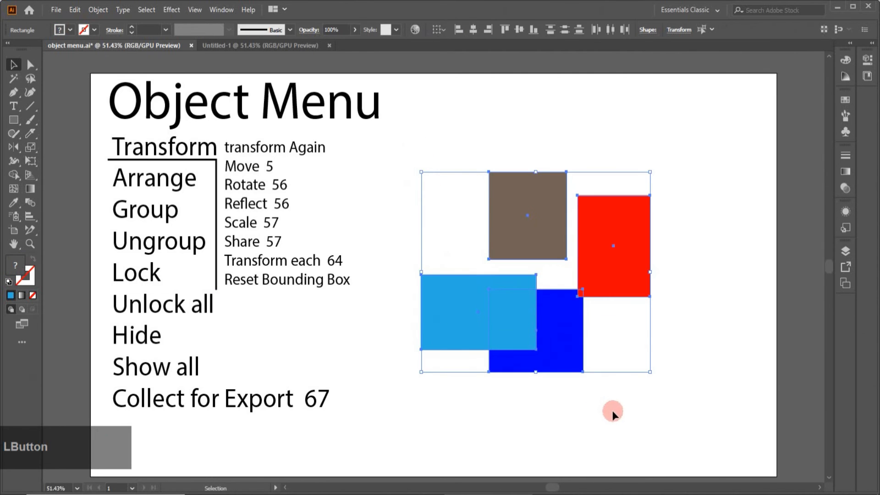
left_click(100, 12)
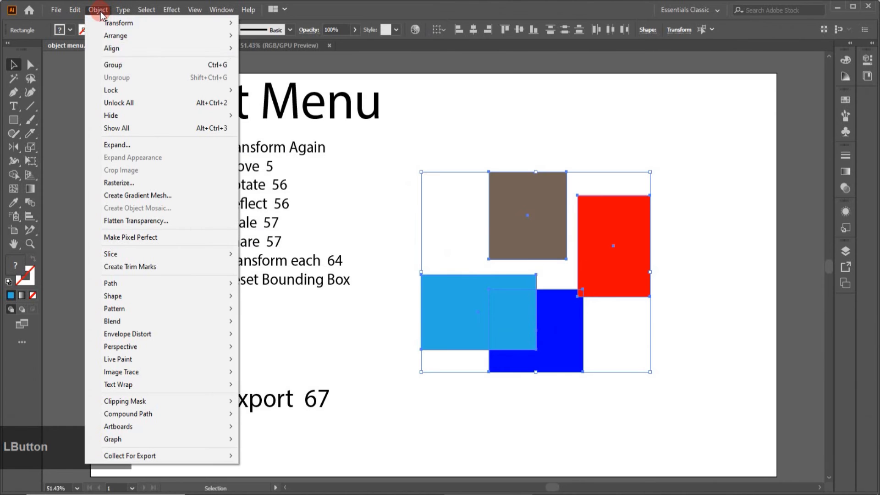
left_click(122, 64)
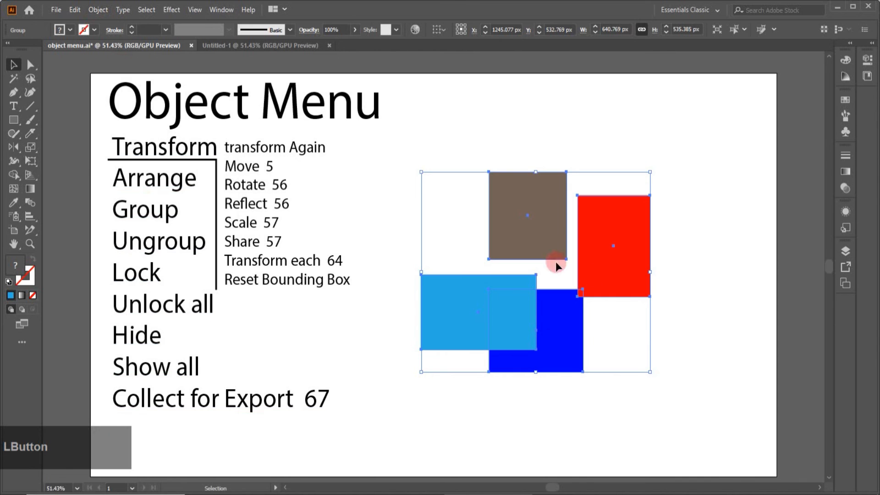
left_click_drag(650, 281, 685, 184)
left_click_drag(500, 232, 456, 334)
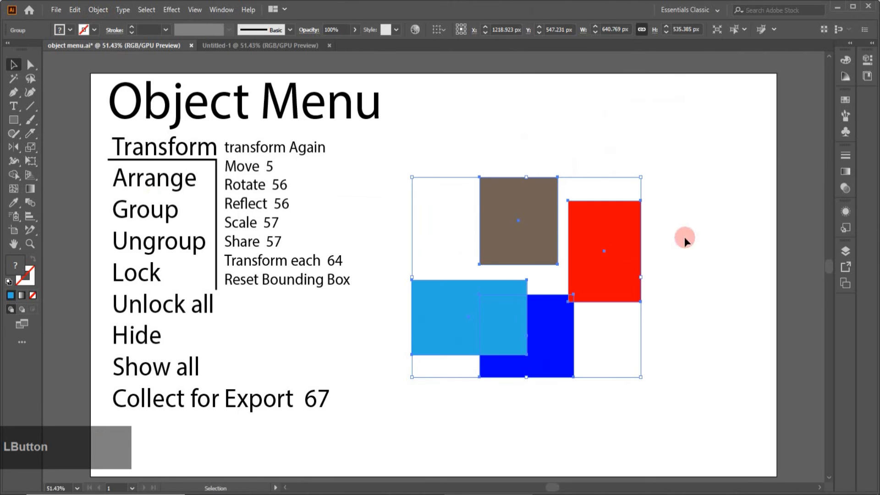
Step: Inspect the members of the rectangles' group in the layer list and ungroup the four rectangles
left_click(845, 253)
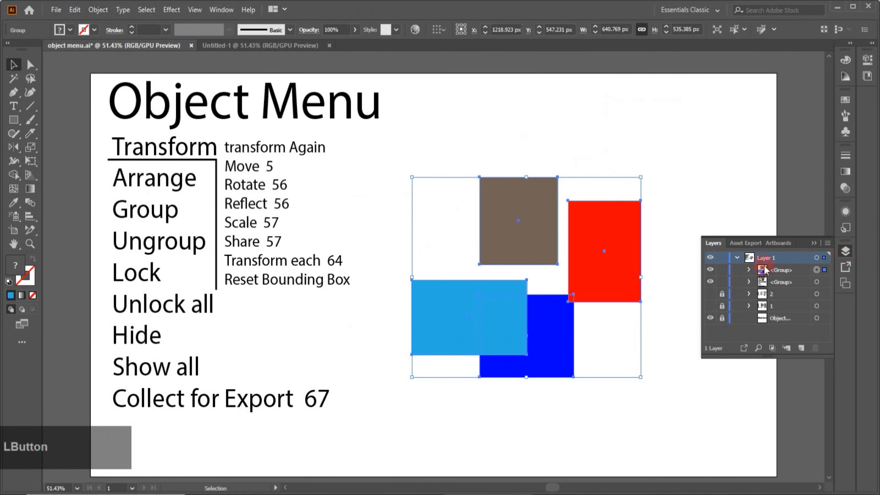
left_click(781, 270)
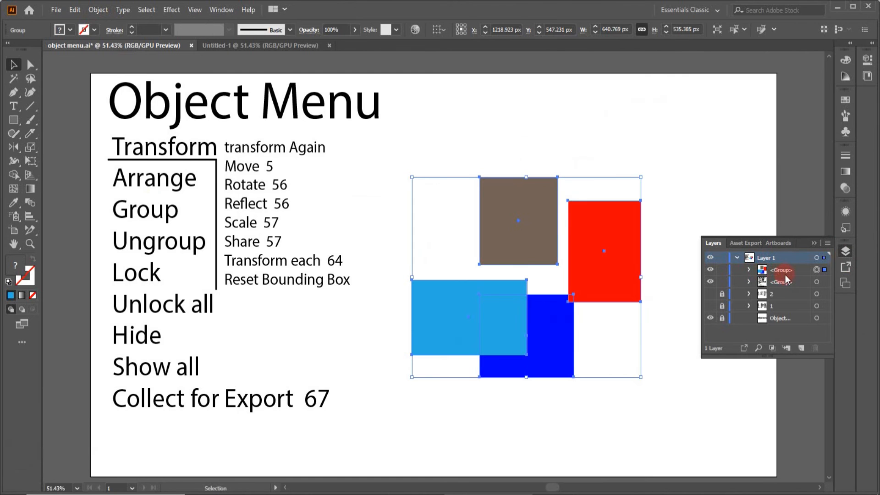
left_click(747, 268)
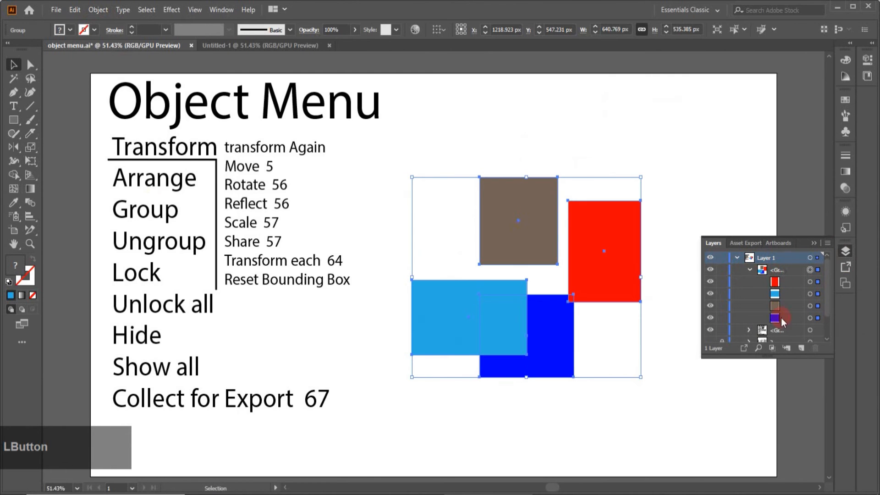
left_click(749, 270)
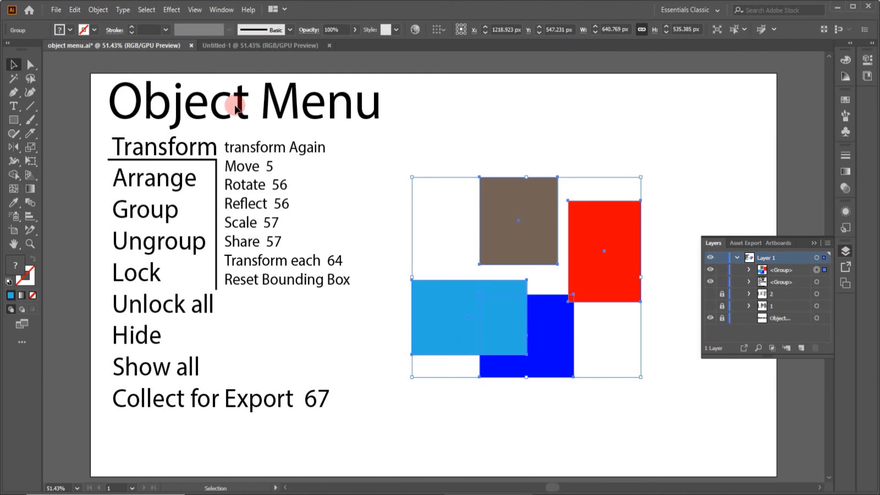
left_click(93, 12)
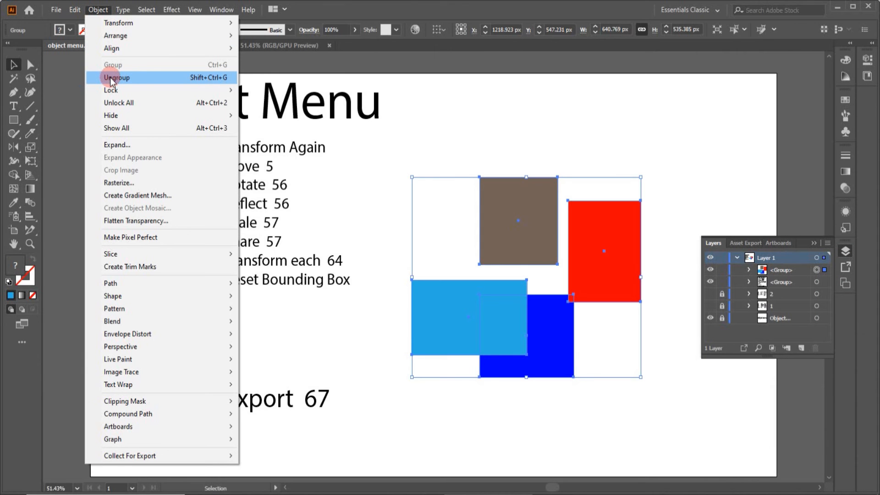
left_click(110, 78)
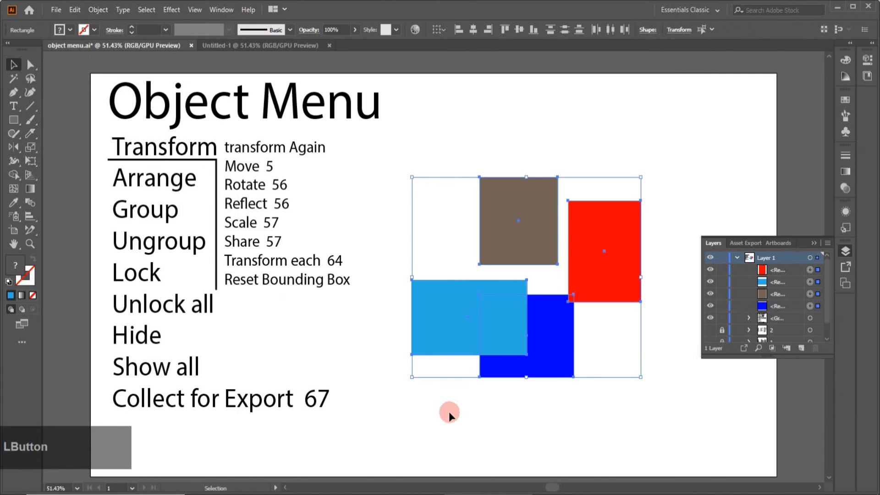
left_click(464, 408)
left_click(464, 409)
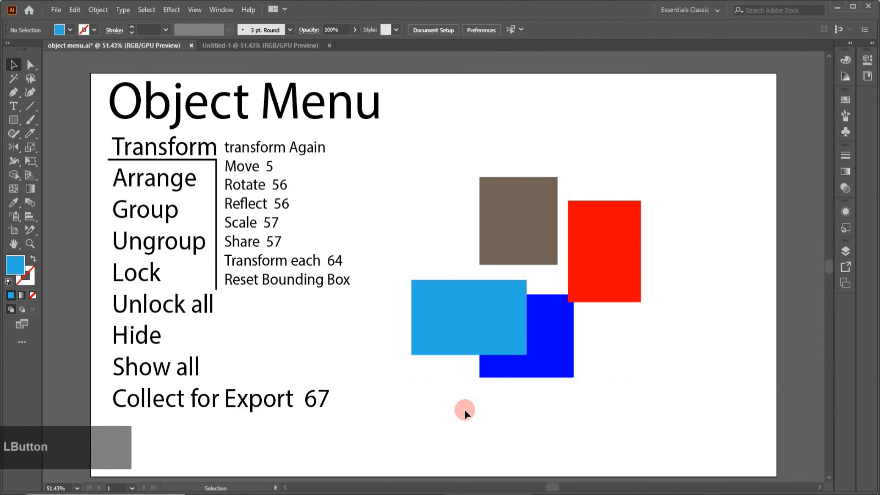
Step: Move the ungrouped brown, red and light blue rectangles individually to new positions
left_click_drag(533, 215, 544, 168)
left_click_drag(592, 239, 607, 243)
left_click_drag(465, 298, 487, 279)
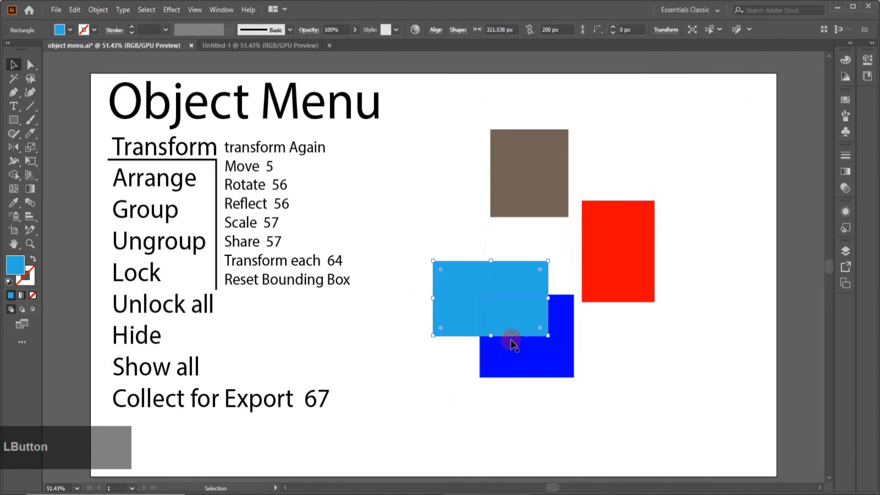
Step: Move the dark blue rectangle slightly up and the brown rectangle down toward the light blue one
left_click_drag(512, 353, 520, 339)
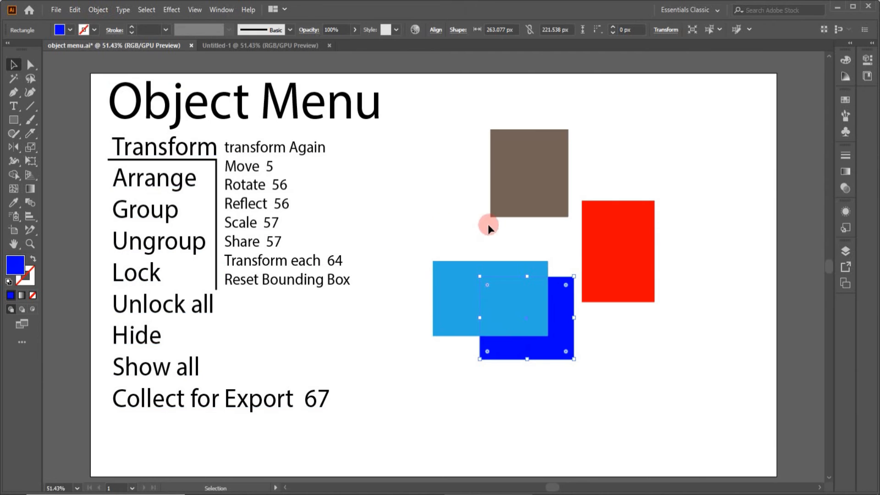
left_click_drag(494, 215, 483, 244)
left_click(97, 9)
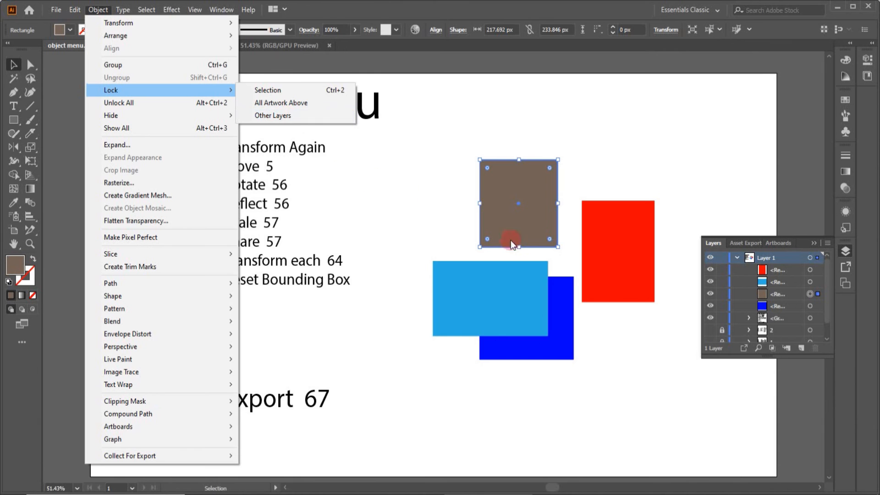
Step: Add two new layers above Layer 1
left_click(801, 347)
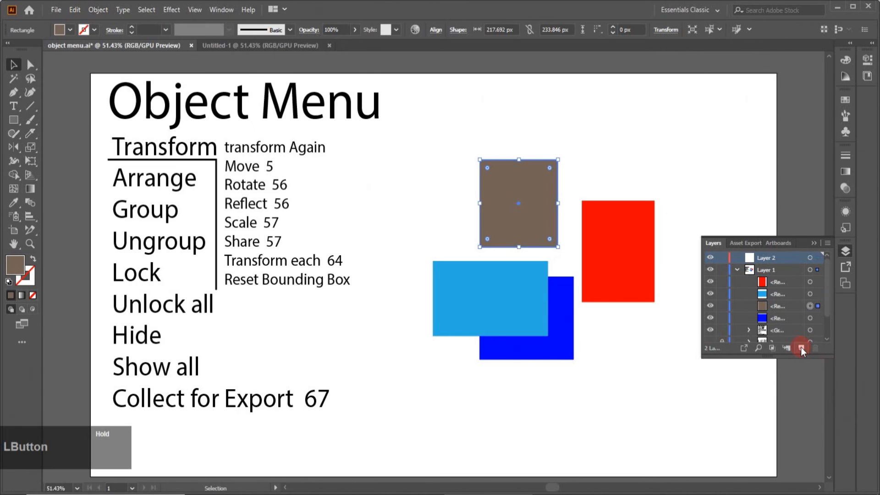
left_click(801, 348)
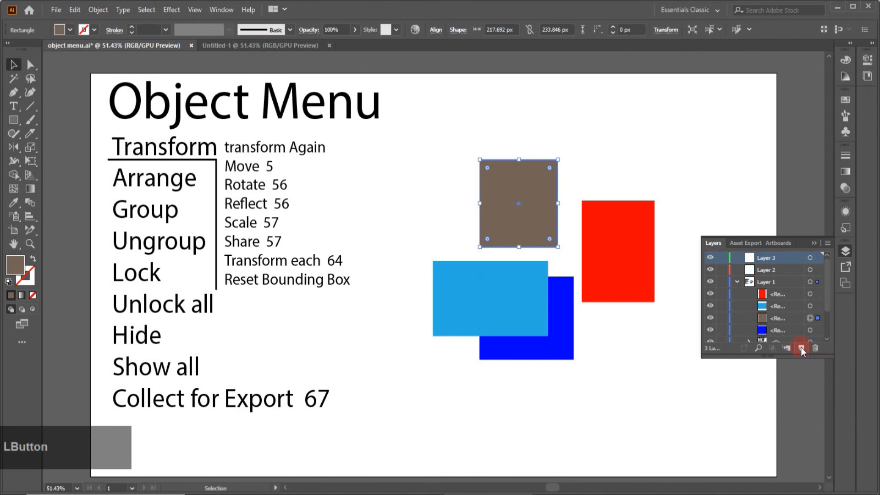
Step: Draw a star about 267 px wide on Layer 2 above the brown and red rectangles and fill it with pink
left_click(778, 271)
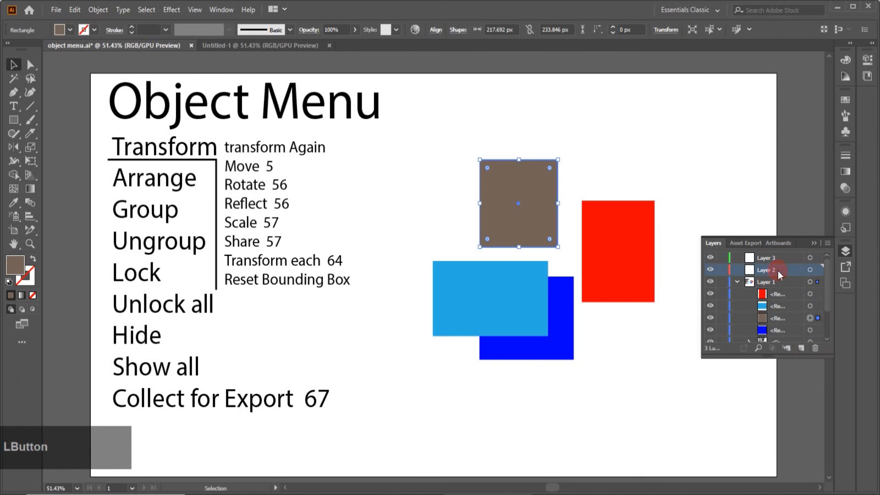
left_click(364, 165)
left_click_drag(13, 120, 63, 179)
mouse_move(589, 162)
left_mouse_down()
mouse_move(595, 150)
mouse_move(617, 178)
left_mouse_up()
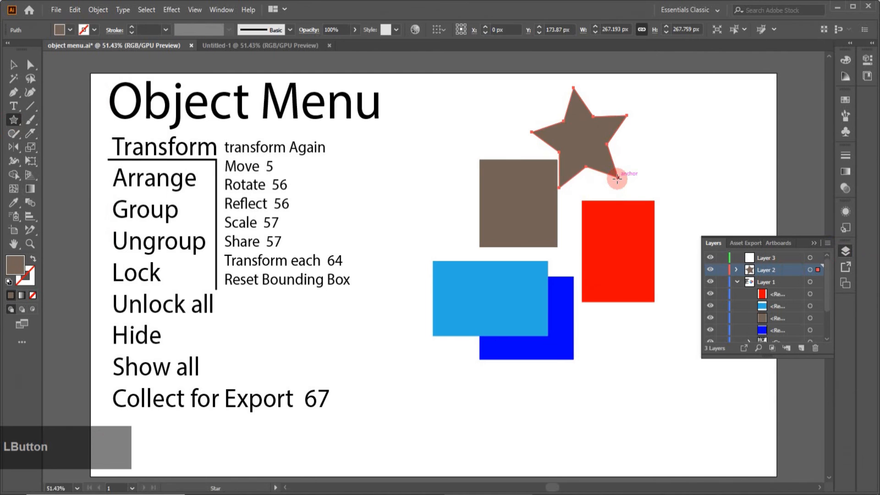
left_click(68, 30)
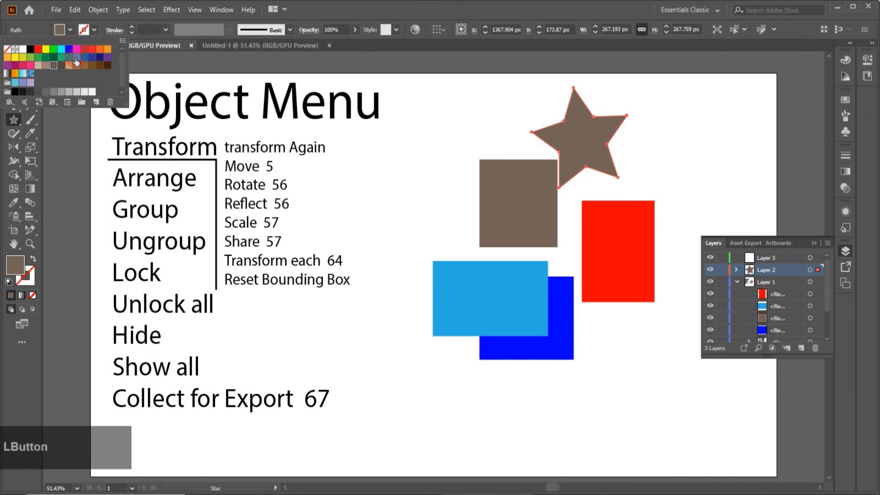
left_click(30, 65)
Step: Draw a hexagon on Layer 3 over the two blue rectangles, fill it with green R=140 G=198 B=63, and deselect it
left_click(750, 267)
left_click(753, 260)
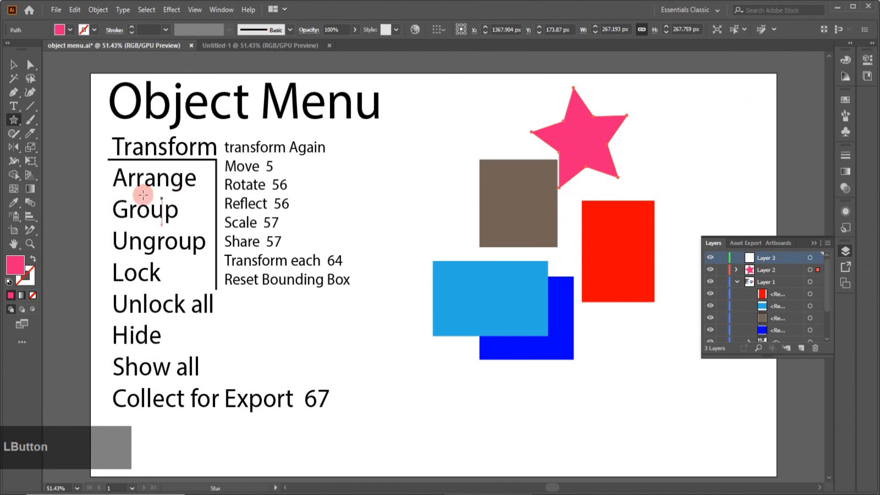
left_click_drag(20, 122, 51, 160)
left_click_drag(528, 292, 557, 335)
left_click(65, 31)
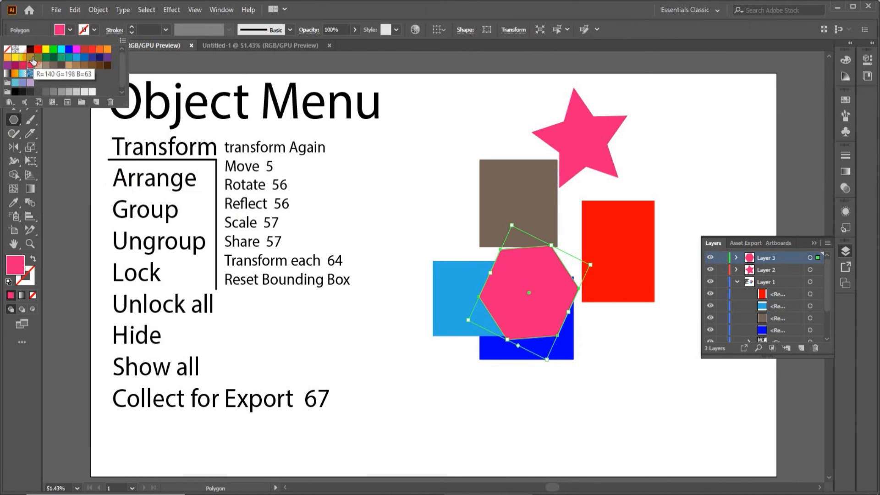
left_click(30, 58)
left_click(414, 199)
left_click(14, 65)
left_click(397, 207)
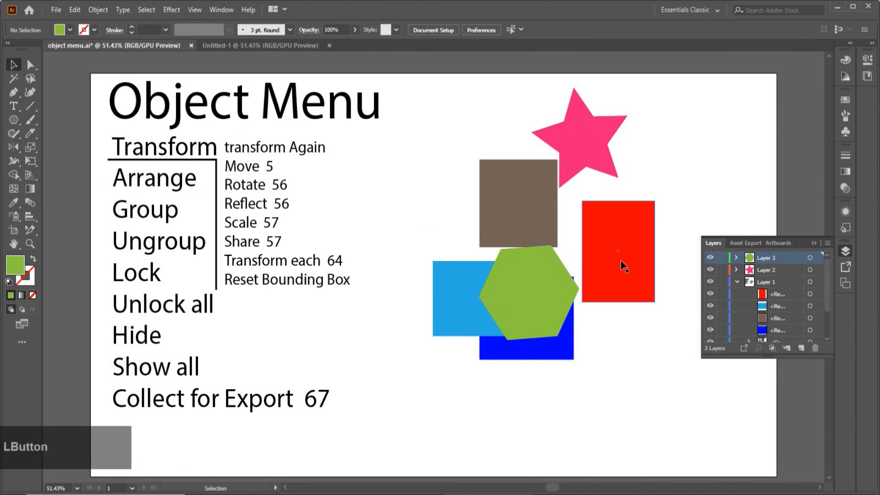
Step: Lock the red rectangle using the Lock Selection command
left_click(621, 268)
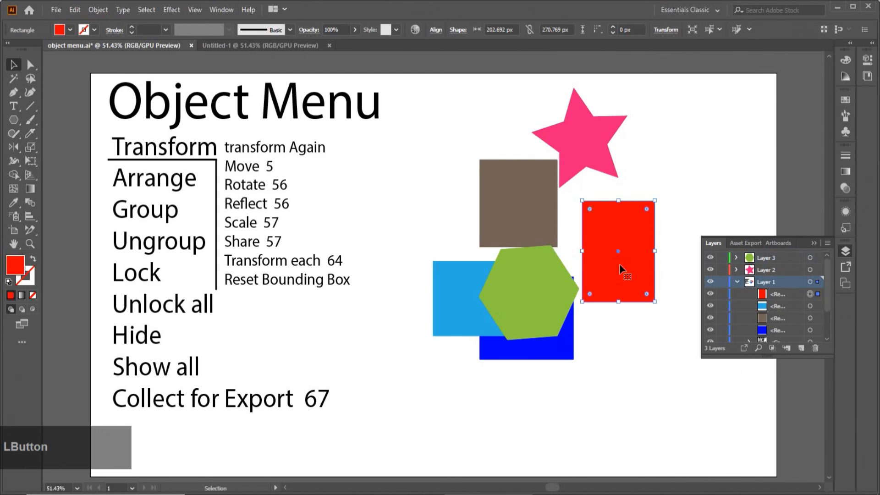
left_click(97, 10)
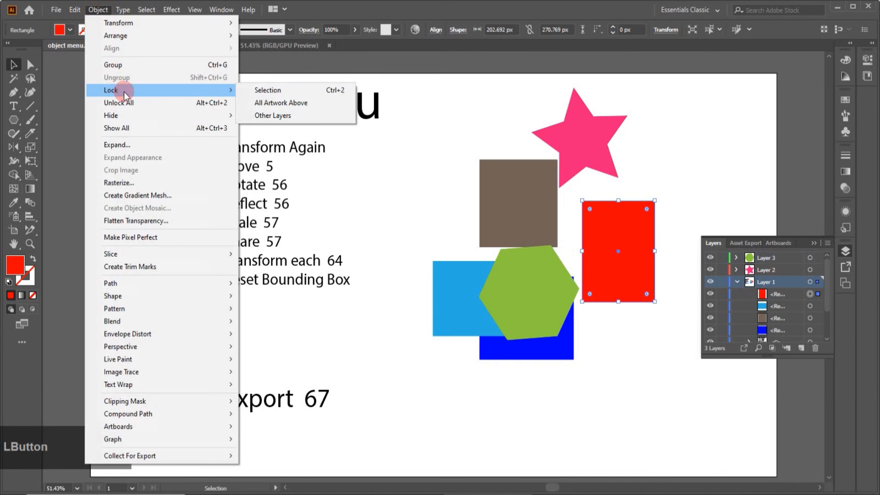
left_click(273, 93)
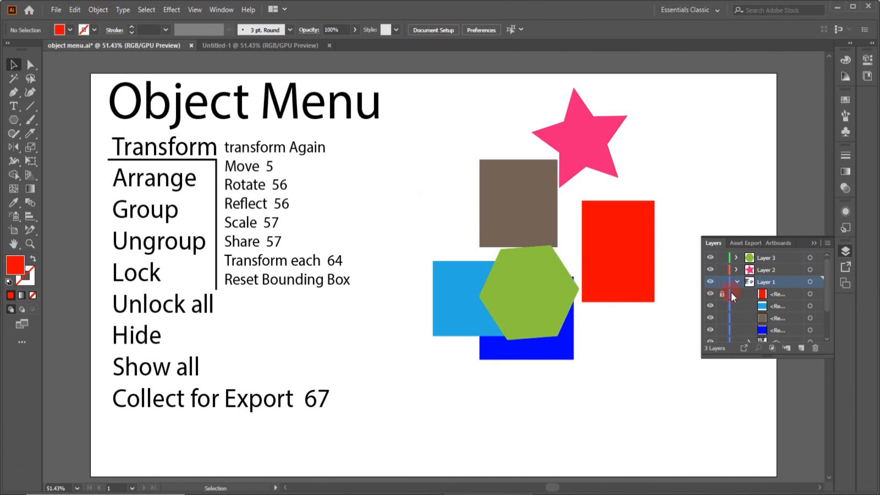
Step: Check which shapes can be selected by trying the brown rectangle, star, hexagon and both blue rectangles, and inspect the red rectangle's lock state
left_click(624, 318)
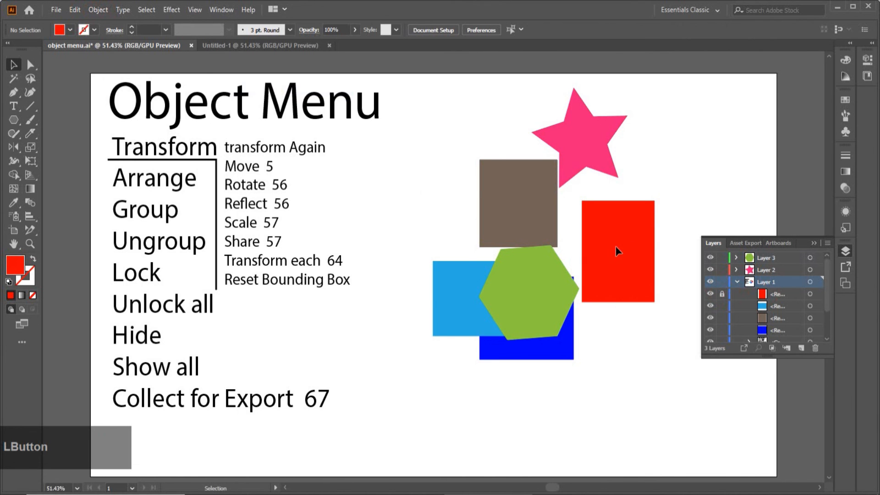
left_click(511, 197)
left_click(588, 149)
left_click(527, 308)
left_click(476, 298)
left_click(497, 345)
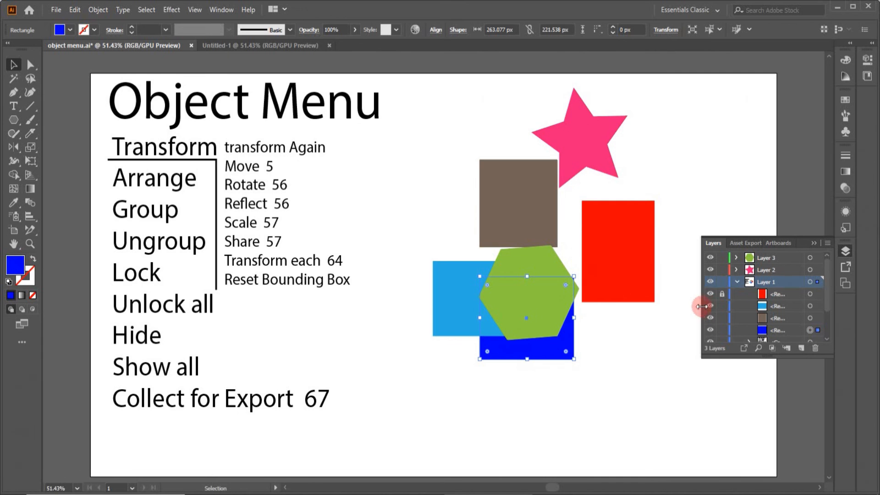
left_click(722, 294)
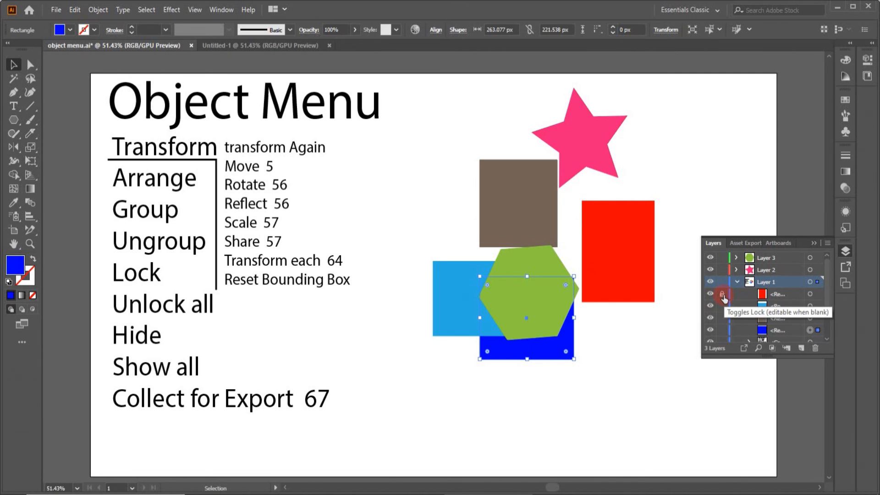
Step: Unlock all locked objects and clear the selection
left_click(102, 10)
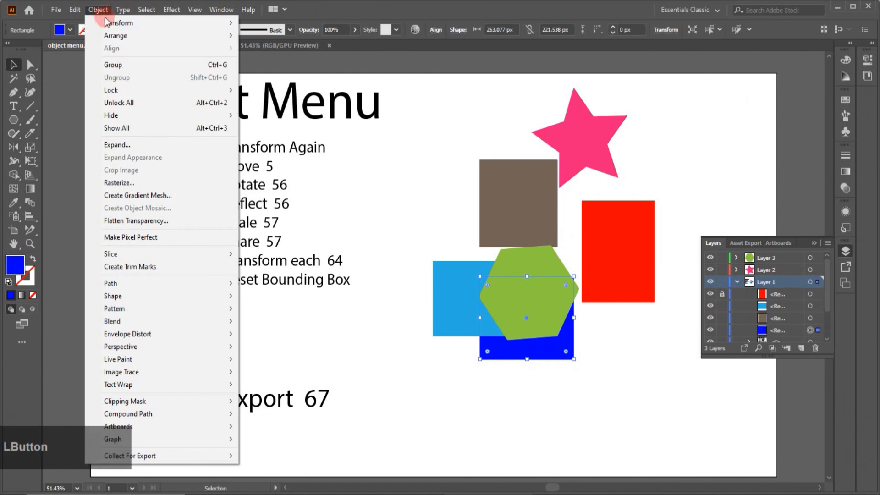
left_click(125, 103)
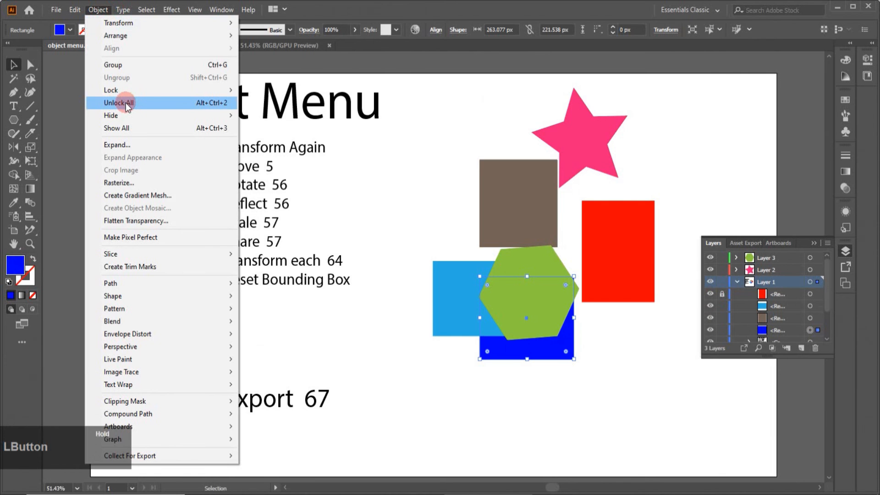
left_click(760, 388)
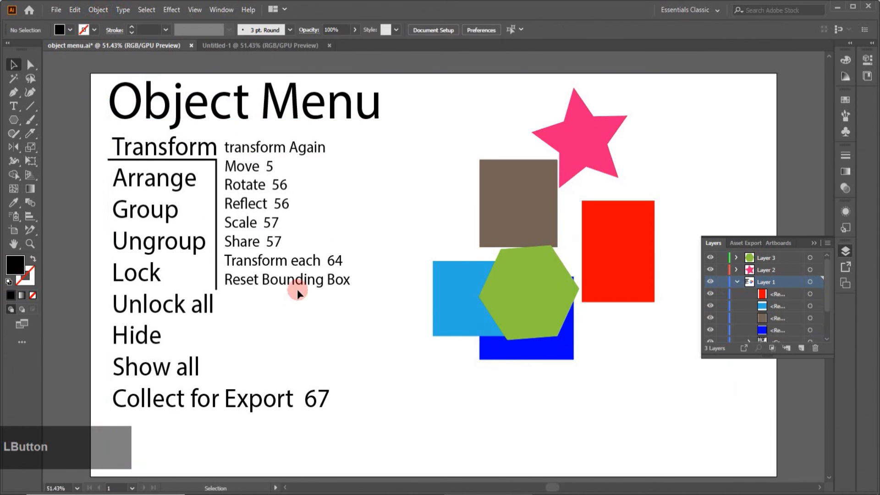
Step: Select the dark blue rectangle and lock all artwork above it
left_click(560, 356)
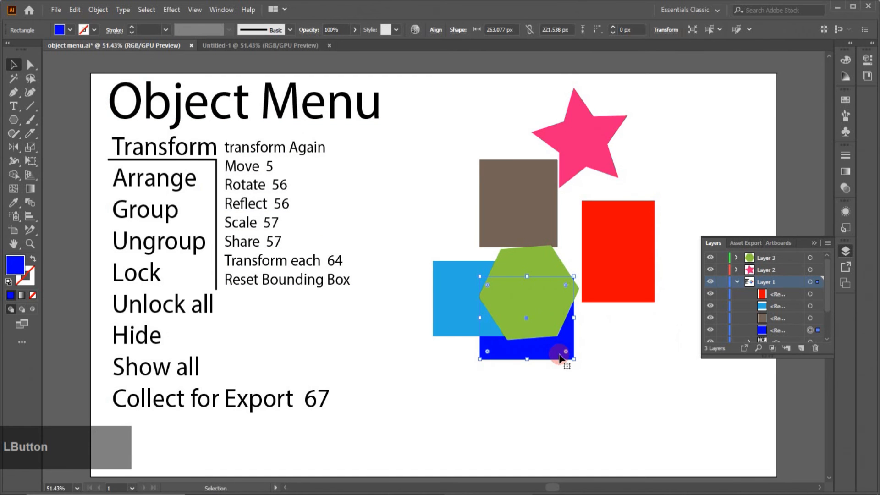
left_click(96, 11)
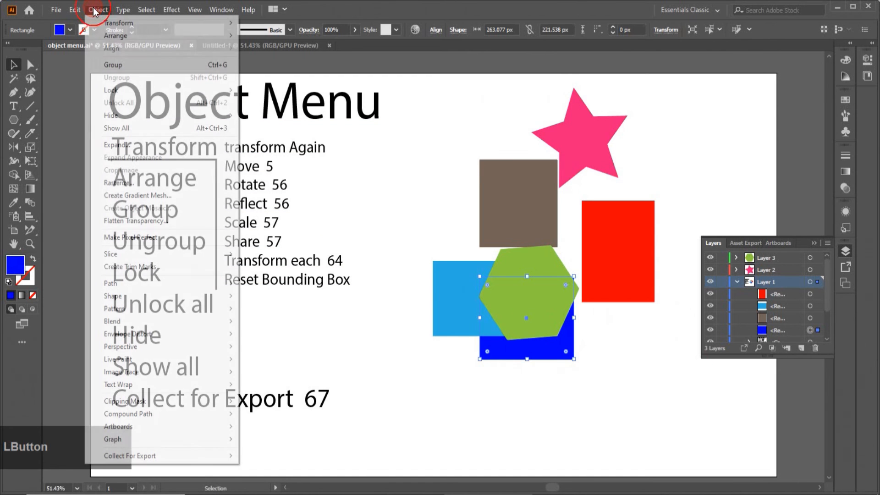
left_click(150, 92)
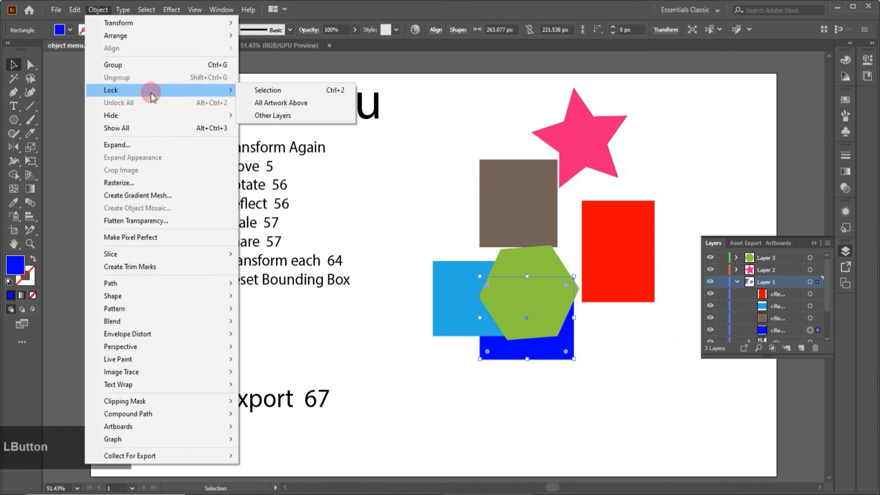
left_click(257, 104)
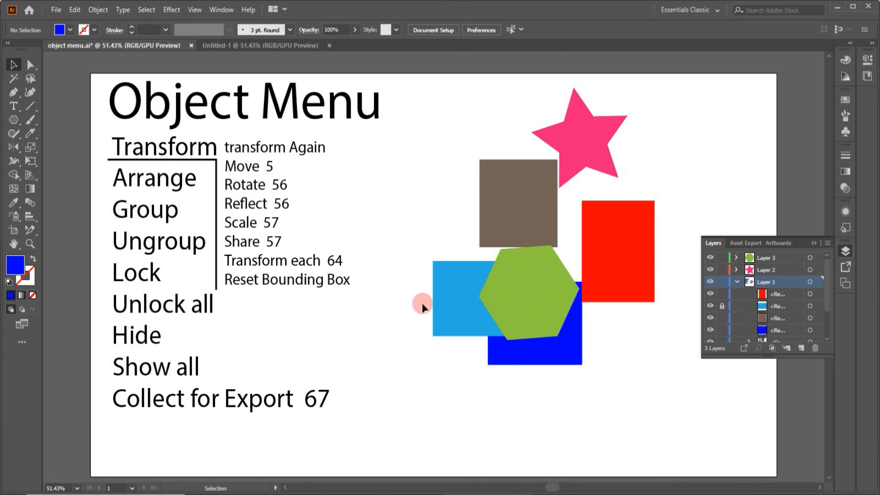
Step: Inspect the light blue rectangle's lock state and try to move that rectangle and the green hexagon
left_click(721, 307)
left_click_drag(458, 291, 439, 334)
left_click(544, 278)
left_click_drag(536, 264, 514, 273)
Step: Check whether the dark blue, red and brown rectangles, the star and the hexagon can be selected, trying each in turn
left_click(563, 361)
left_click(632, 276)
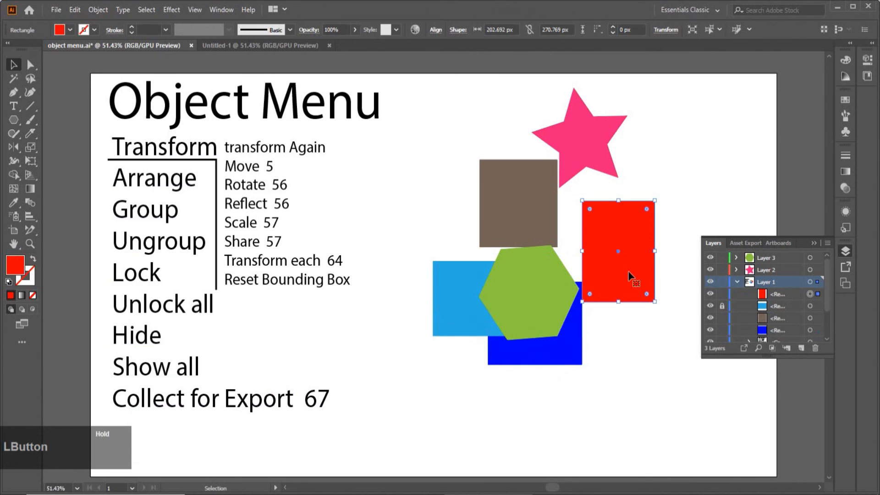
left_click(536, 179)
left_click(571, 158)
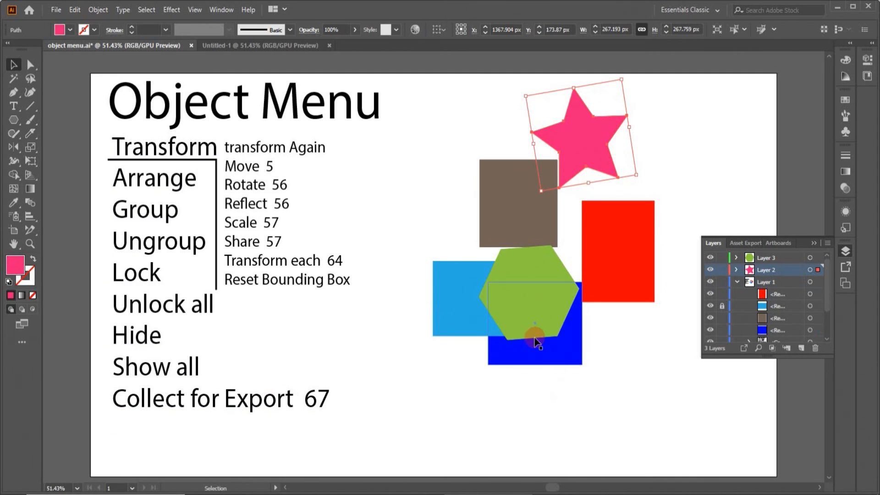
left_click(518, 268)
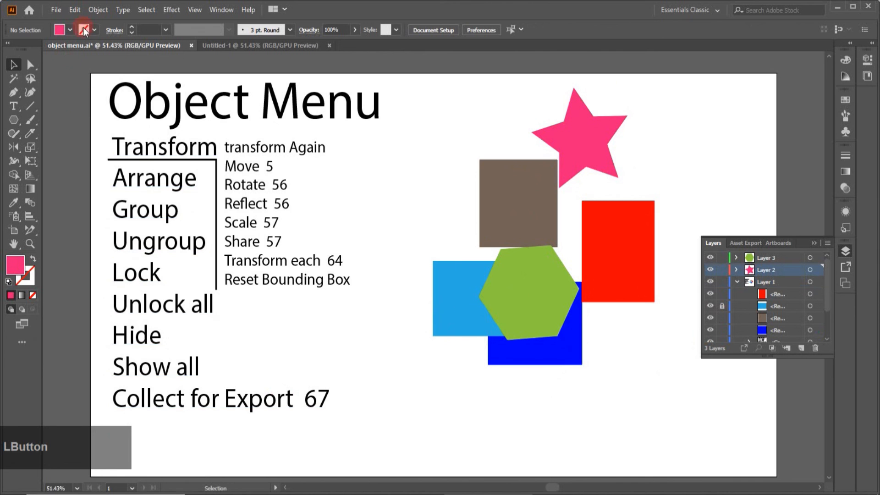
Step: Unlock the light blue rectangle and green hexagon with Unlock All and deselect everything
left_click(85, 11)
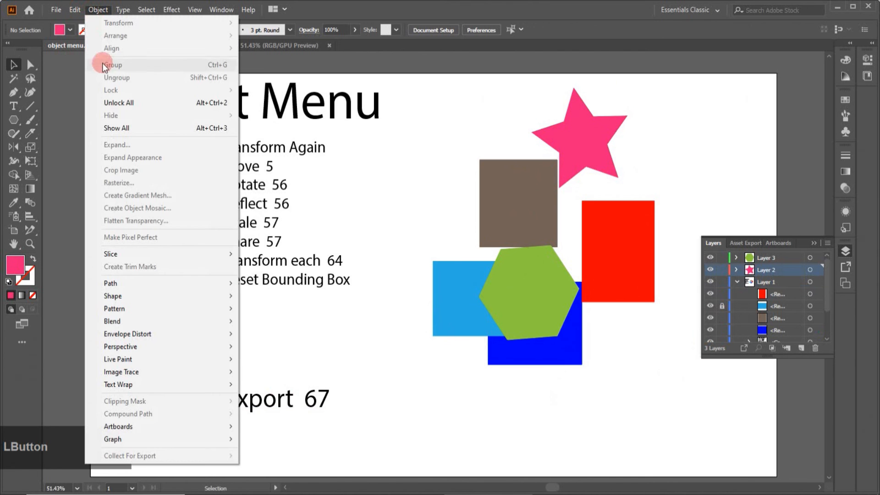
left_click(113, 99)
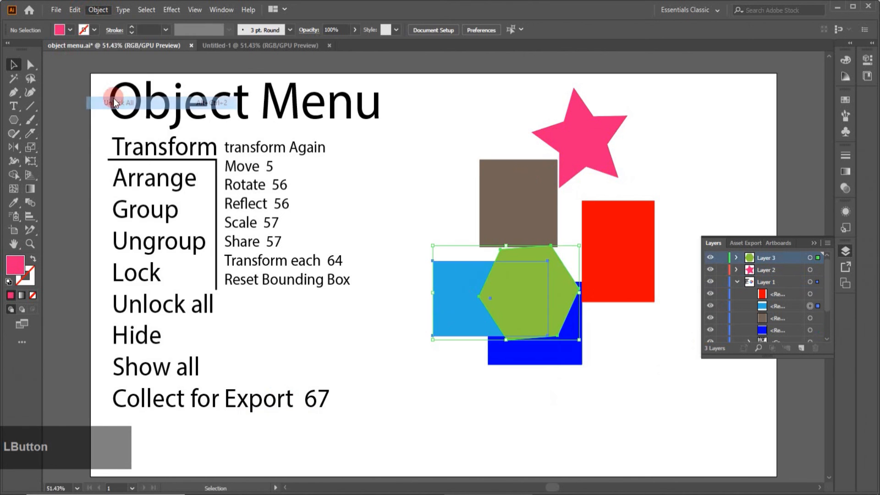
left_click(602, 382)
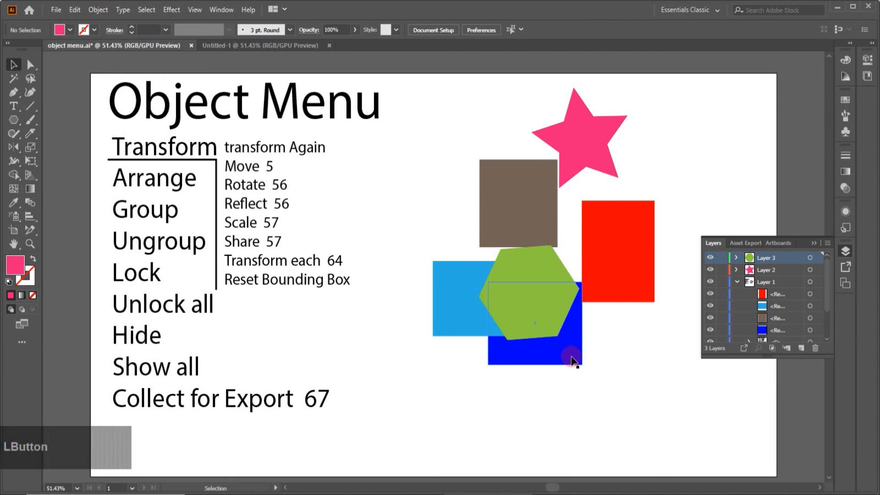
Step: Select the dark blue rectangle on Layer 1 and lock all other layers
left_click(572, 340)
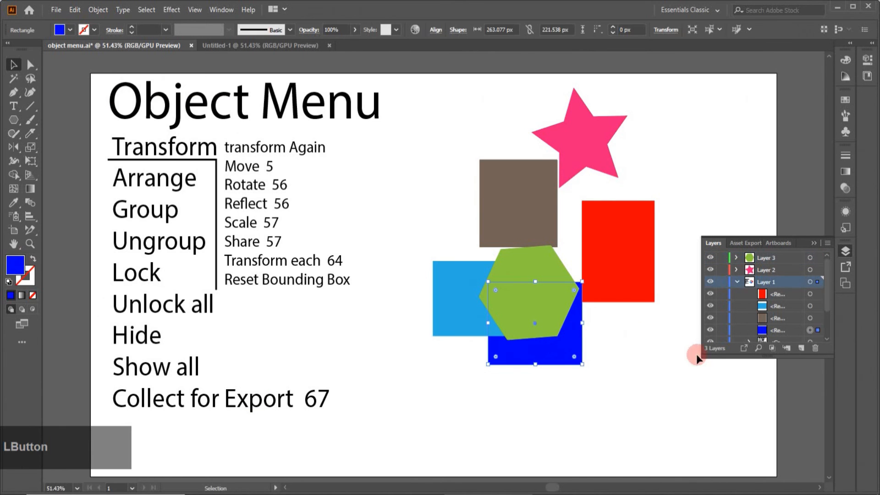
left_click(98, 10)
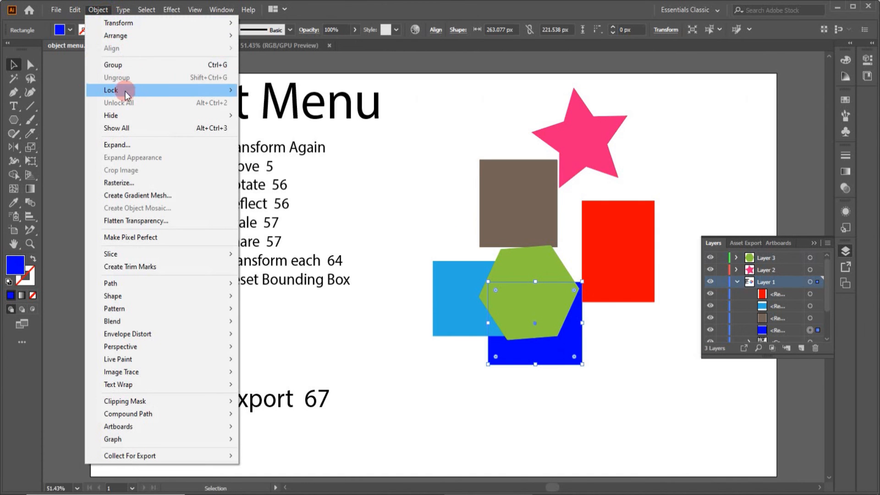
mouse_move(125, 90)
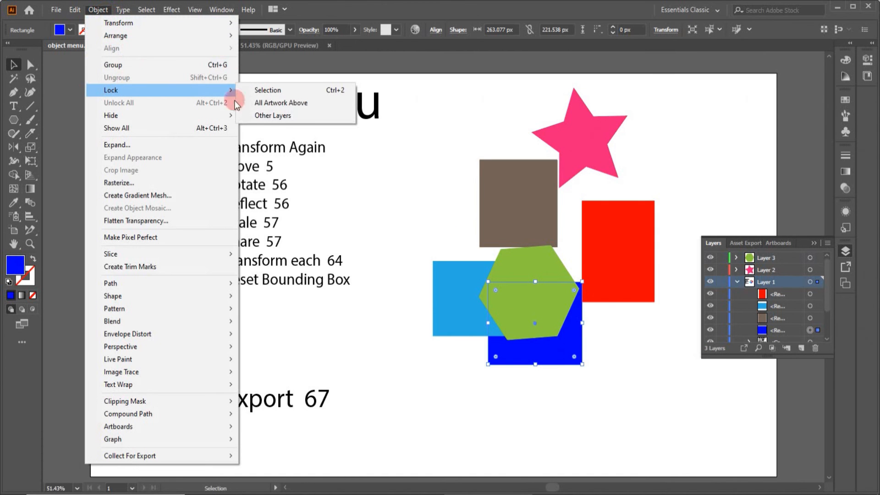
left_click(272, 115)
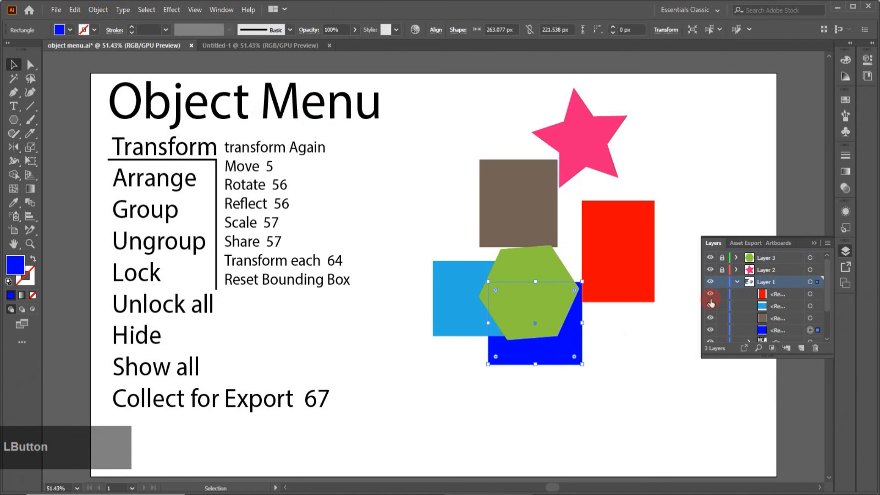
Step: Clear the selection, then try to move the green hexagon and select the pink star on the locked layers
left_click(560, 369)
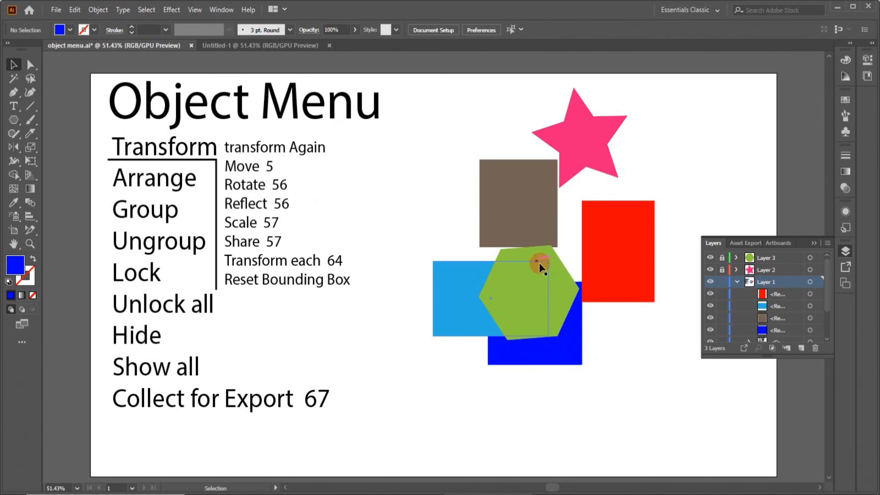
left_click_drag(551, 259, 558, 276)
left_click(570, 140)
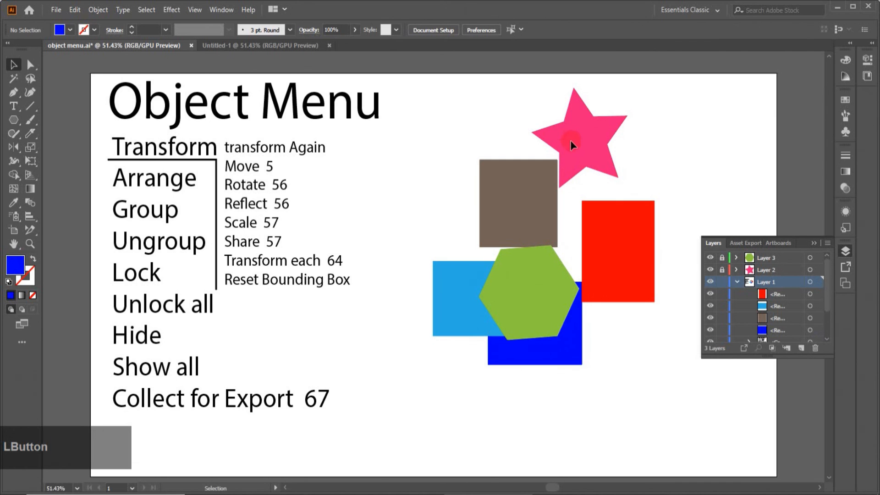
Step: Check whether the pink star and the red, brown, light blue and dark blue rectangles can be selected, trying each in turn
left_click(571, 137)
left_click_drag(622, 161, 624, 164)
left_click_drag(555, 127, 615, 173)
left_click(631, 263)
left_click(514, 196)
left_click(459, 301)
left_click(497, 351)
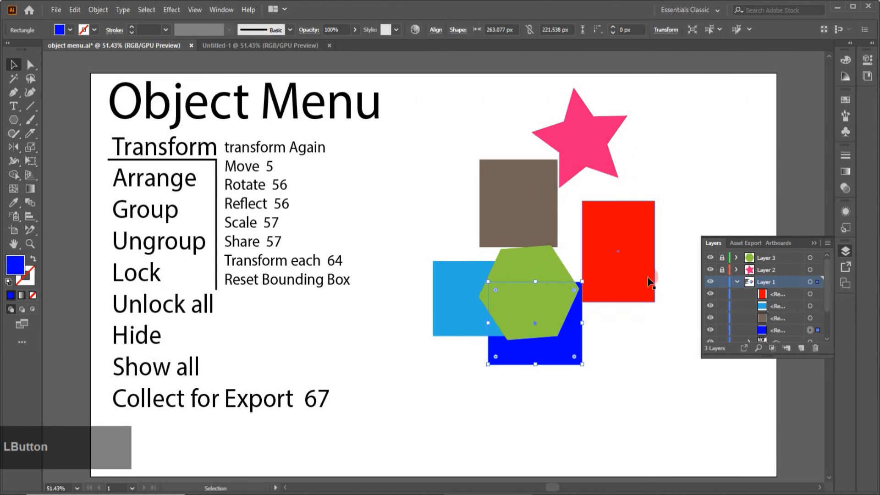
Step: Unlock Layer 2 and Layer 3
left_click(720, 271)
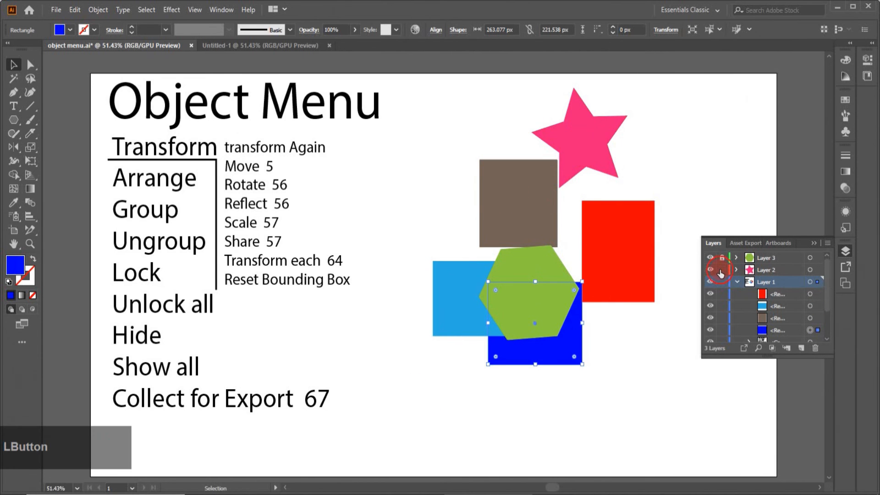
left_click(720, 258)
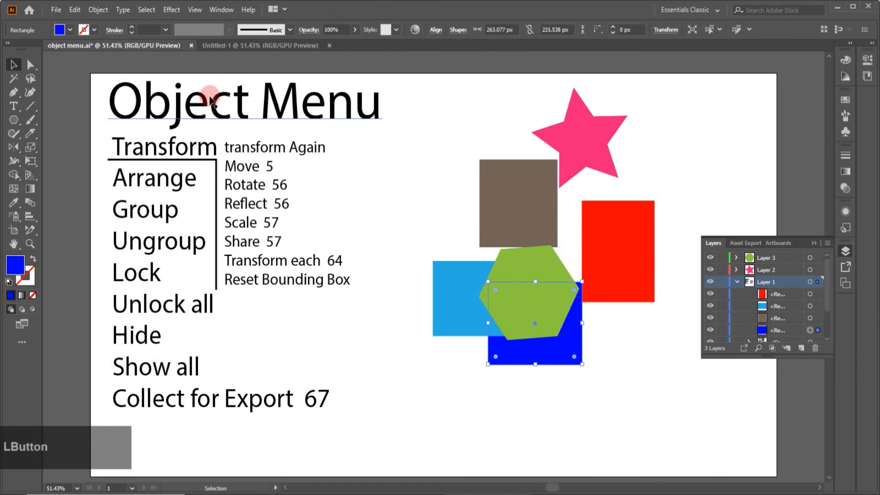
Step: Hide the selected dark blue rectangle with Hide Selection and bring it back with Show All
left_click(92, 10)
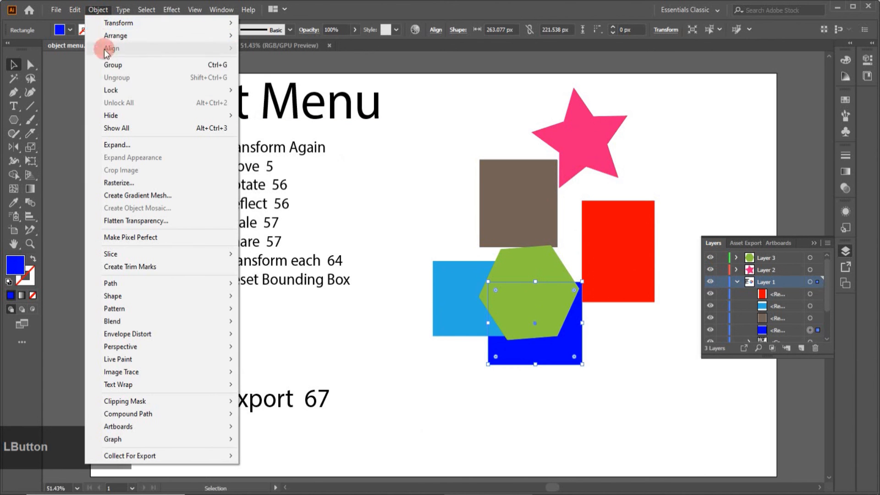
mouse_move(111, 90)
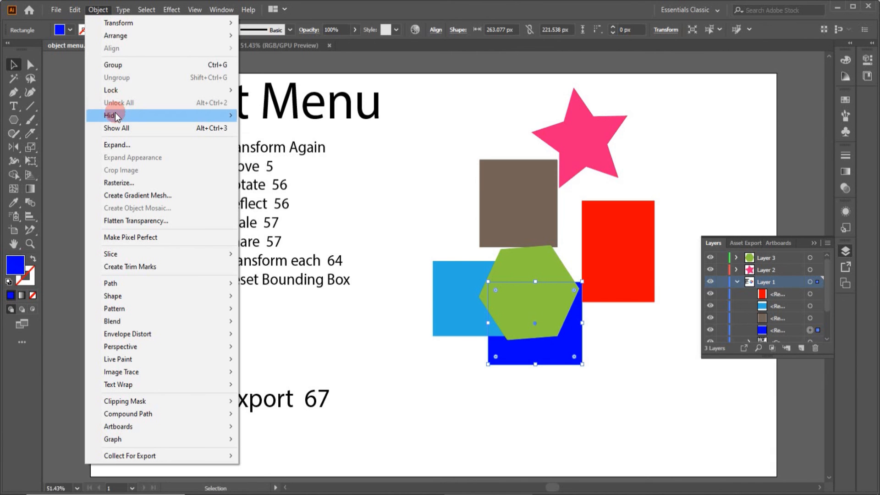
mouse_move(115, 114)
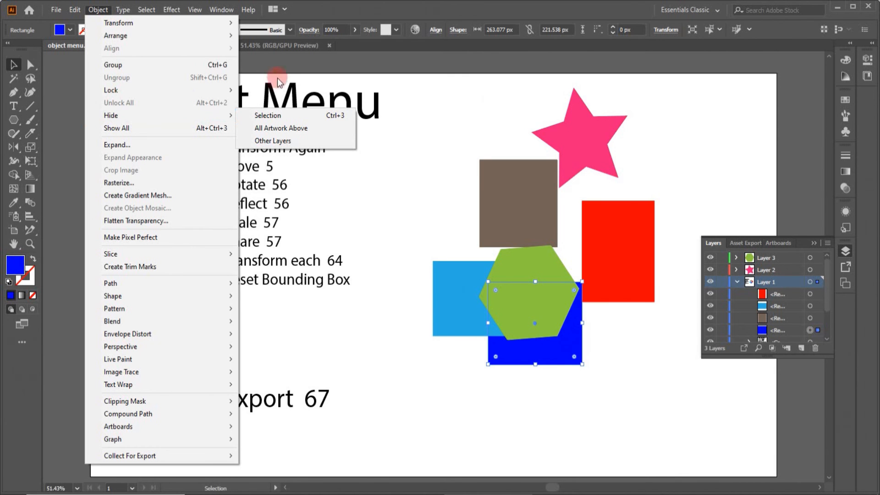
left_click(257, 119)
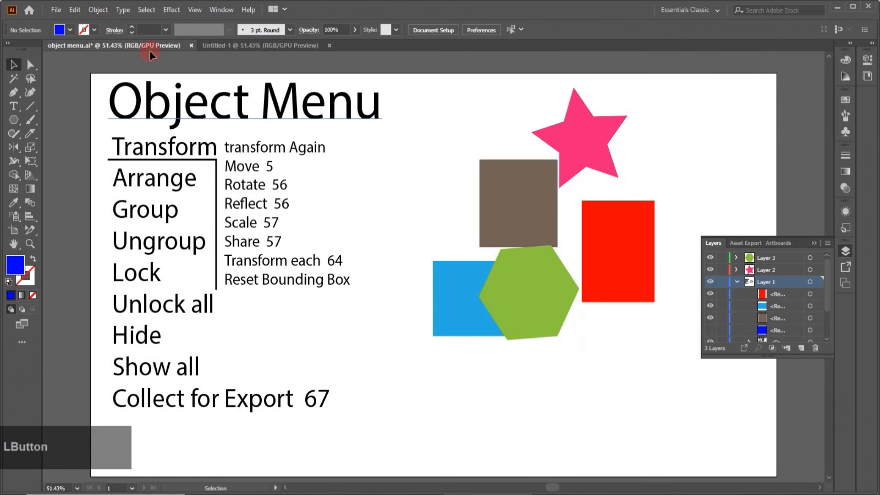
left_click(97, 10)
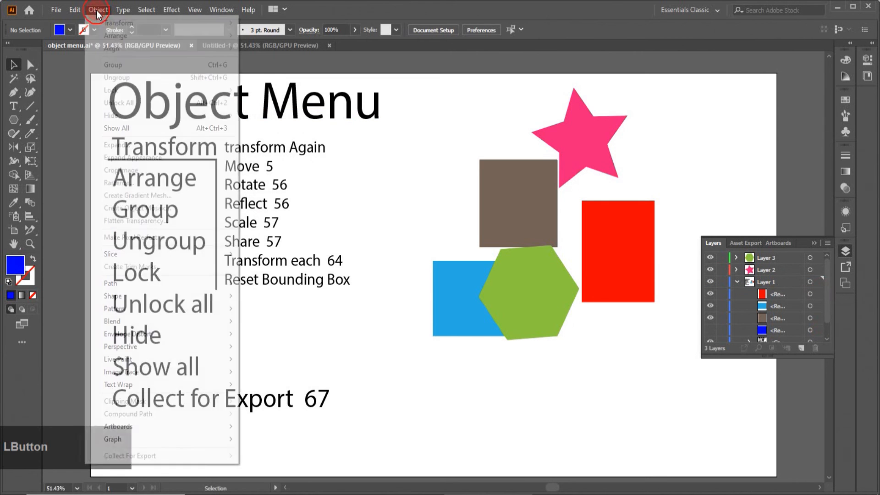
left_click(123, 129)
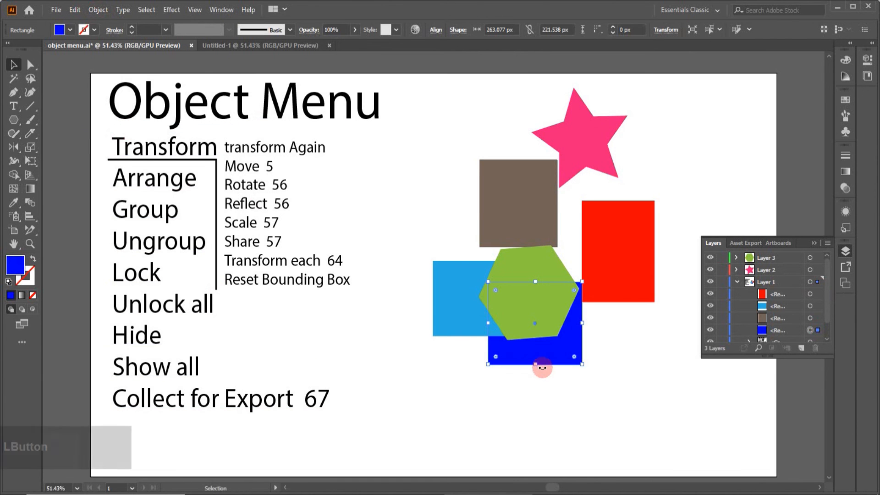
Step: Hide all artwork above the selected dark blue rectangle
left_click(99, 11)
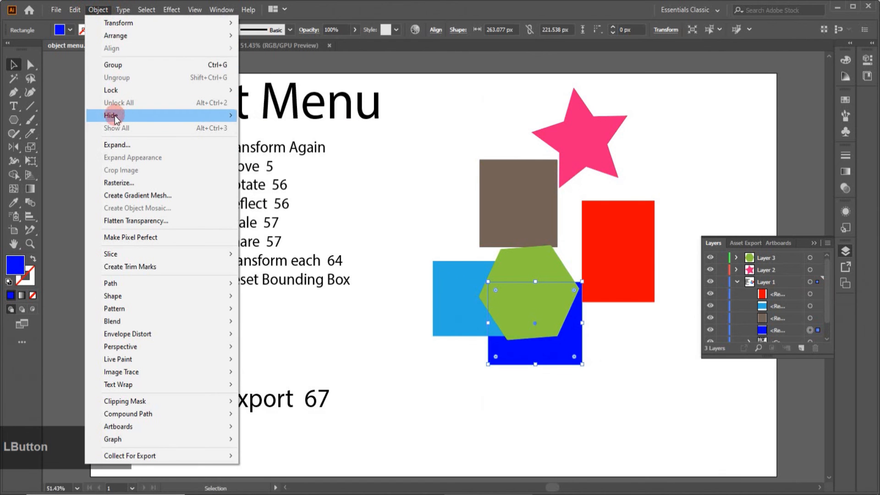
mouse_move(191, 115)
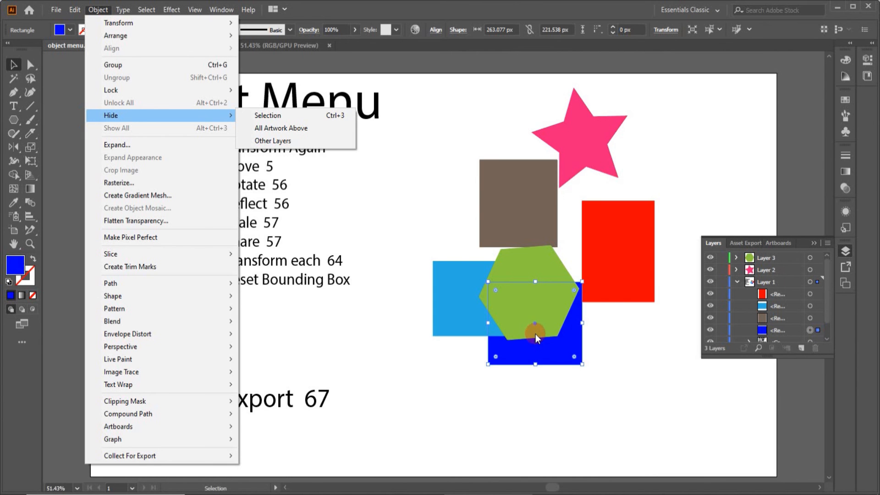
left_click(300, 131)
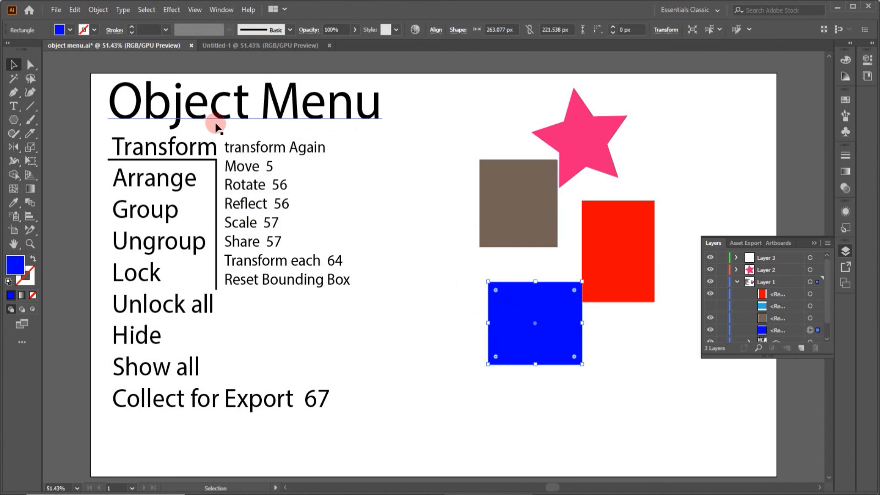
Step: Restore the hidden light blue rectangle and green hexagon with Show All and clear the selection
left_click(99, 9)
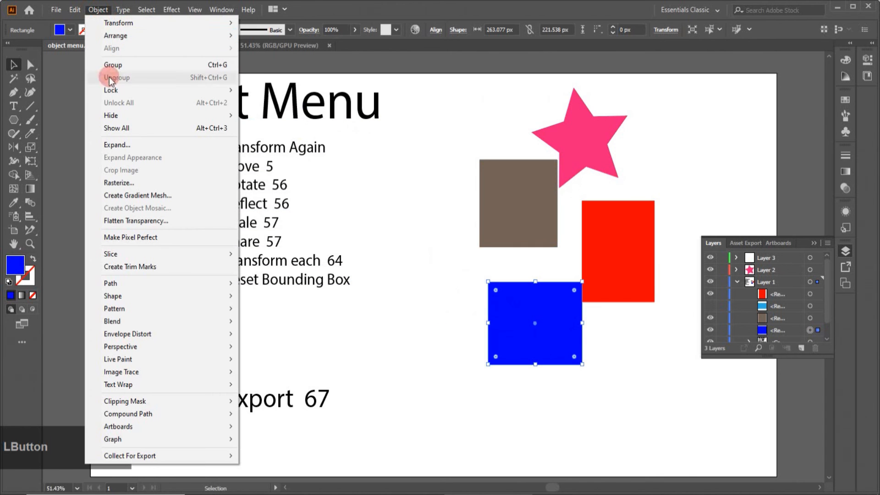
left_click(117, 127)
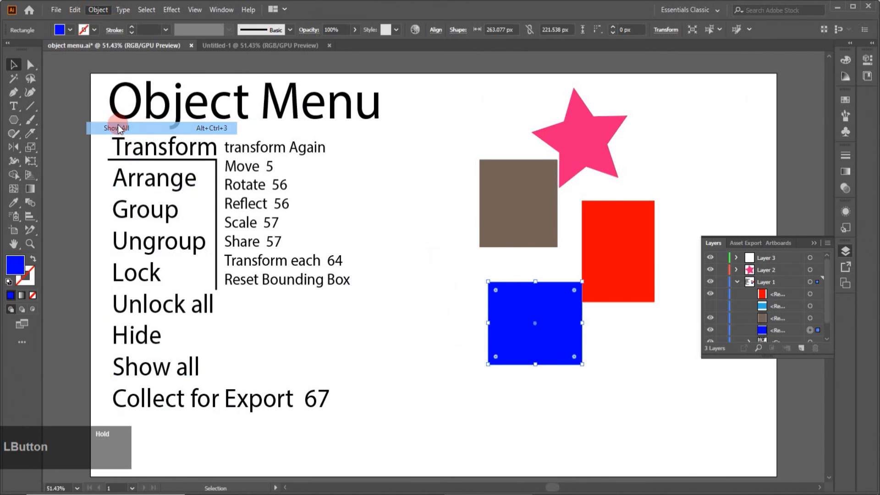
left_click(581, 393)
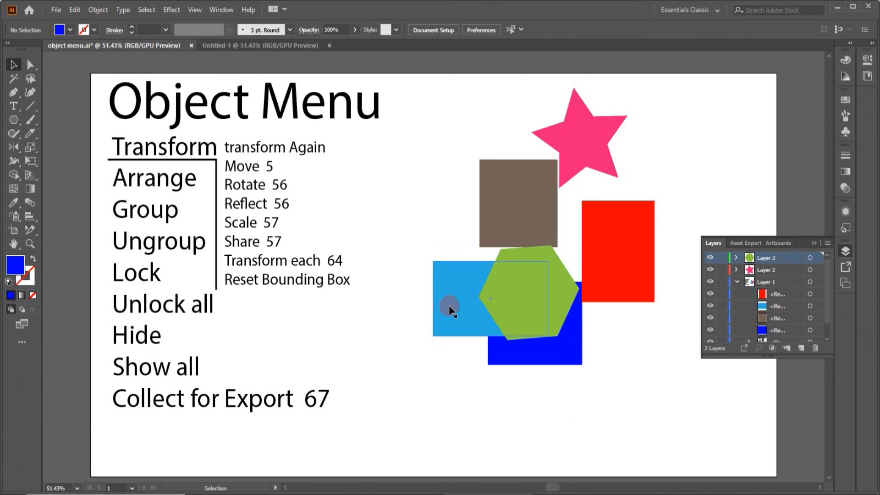
Step: Select the red rectangle on Layer 1 and hide the other layers
left_click(632, 277)
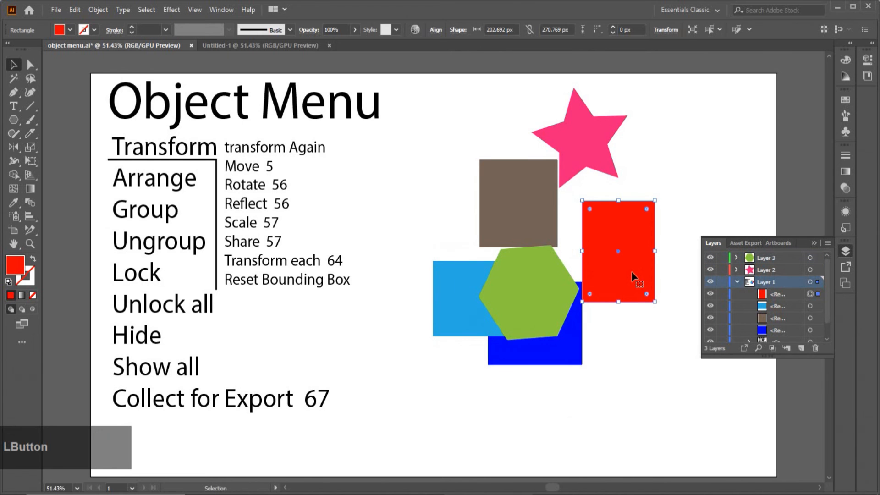
left_click(98, 10)
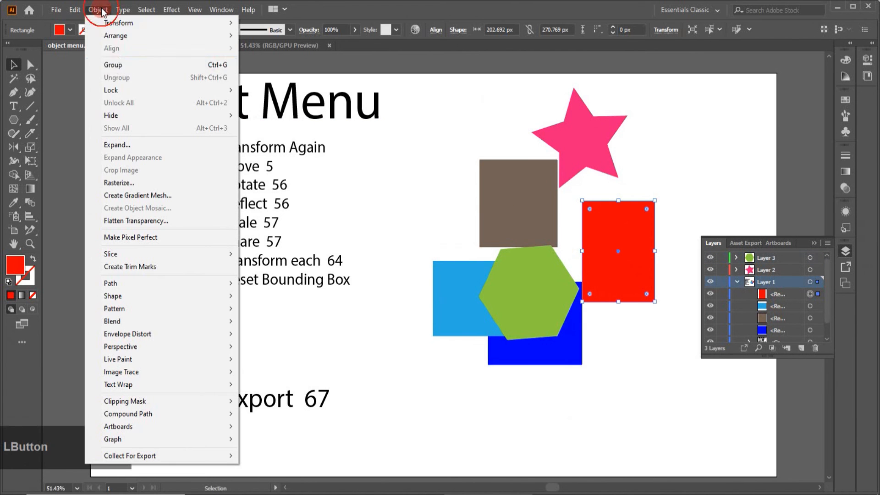
mouse_move(121, 117)
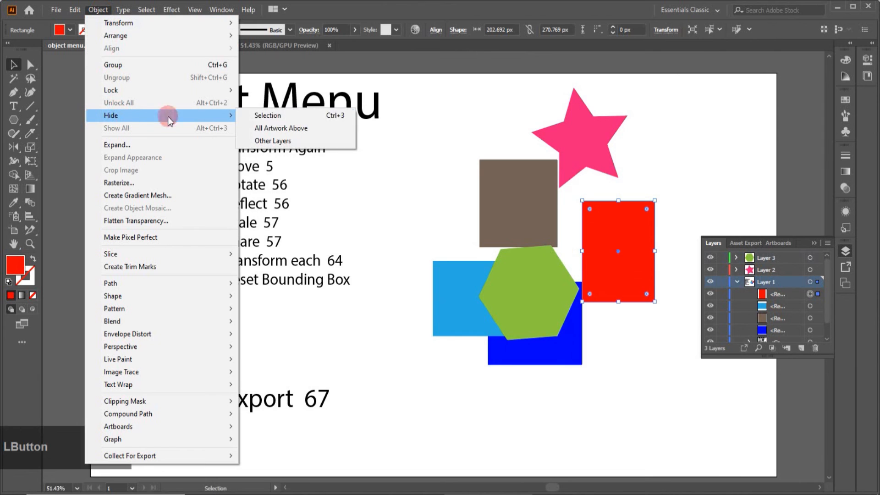
left_click(282, 140)
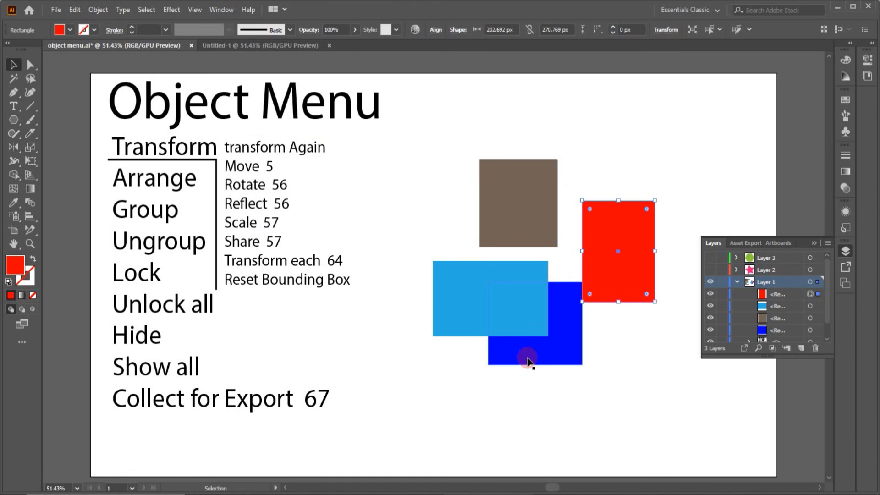
left_click(550, 334)
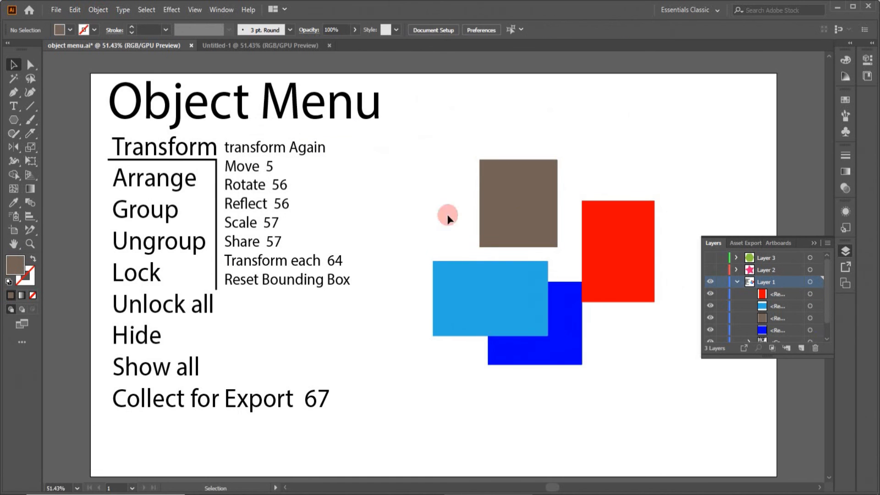
Step: Turn the visibility of Layer 2 and Layer 3 back on
left_click(710, 270)
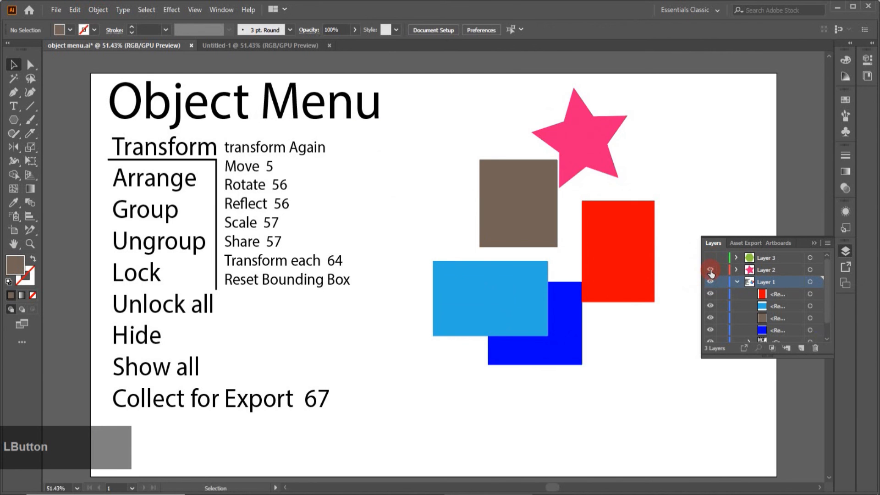
left_click(709, 258)
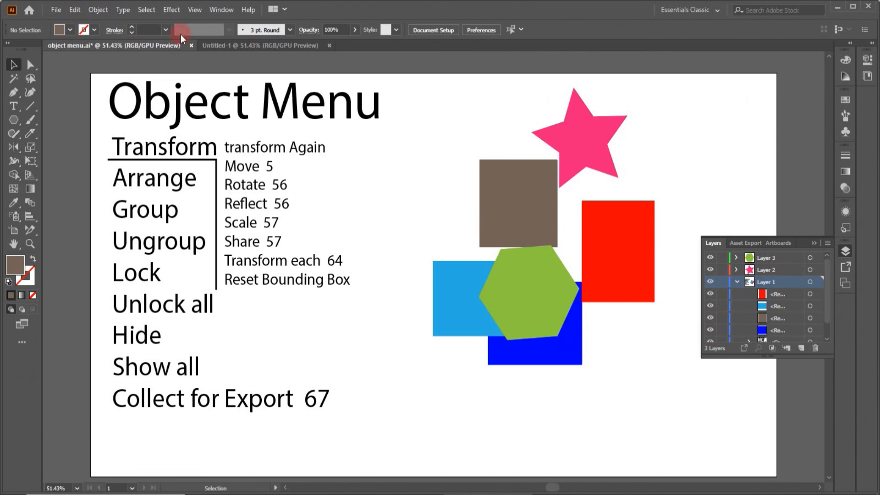
left_click(94, 12)
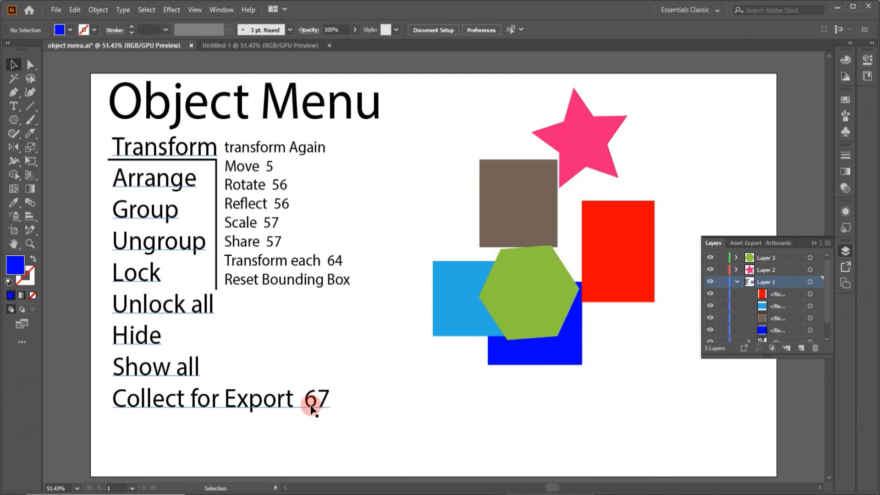
Step: Select the pink star and collect it for export as a single asset
left_click(580, 129)
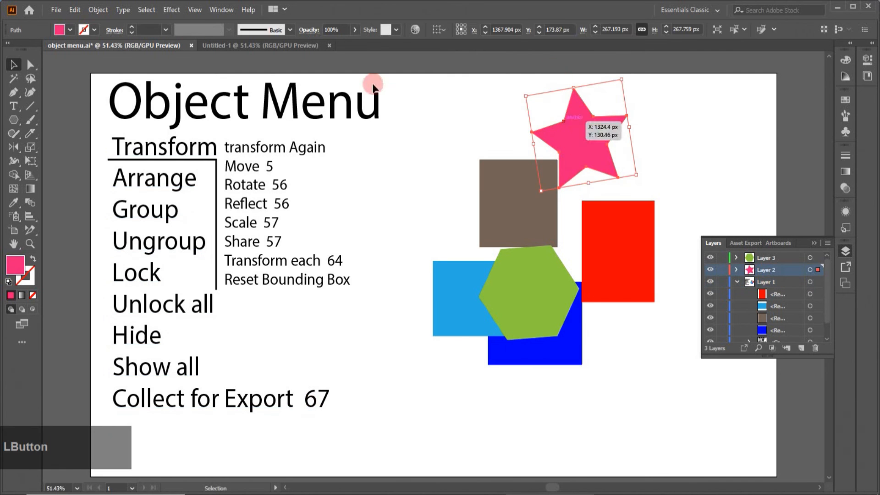
left_click(102, 10)
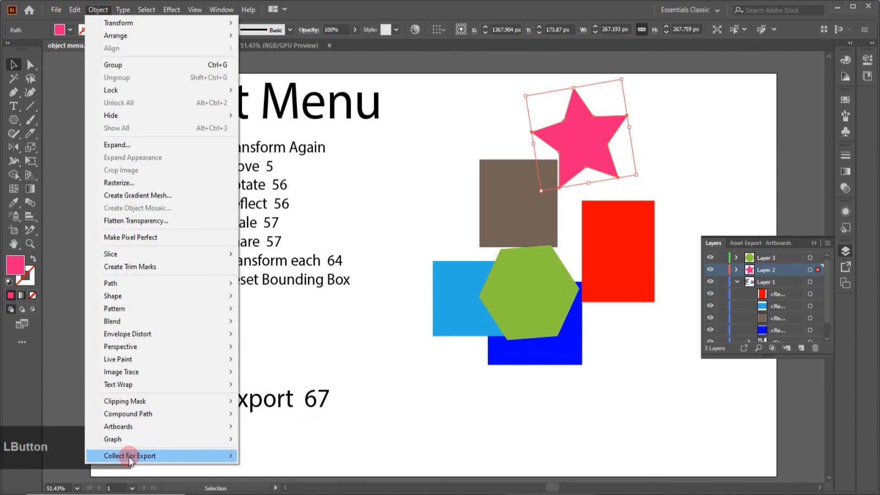
mouse_move(174, 460)
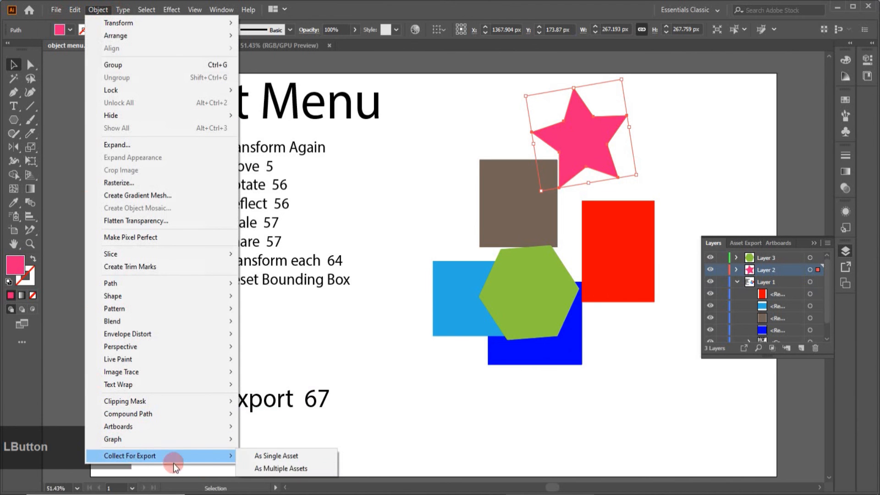
left_click(290, 456)
left_click(767, 362)
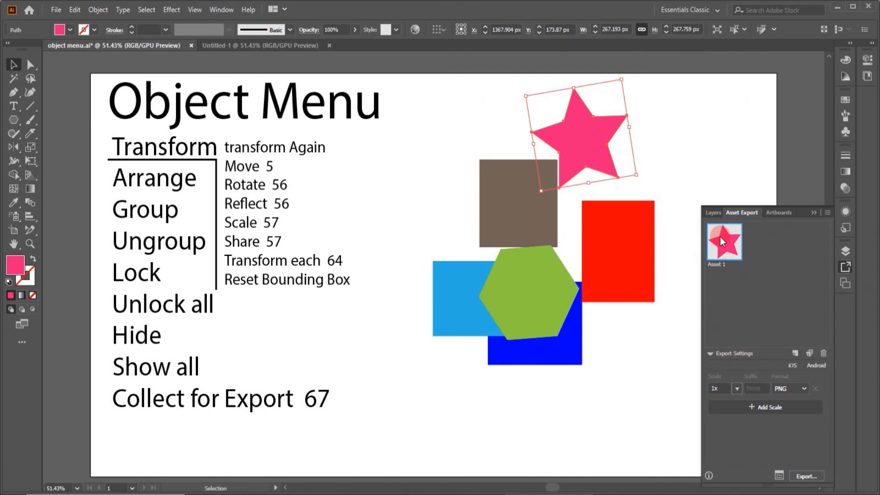
Step: Select the brown, light blue and dark blue rectangles with the green hexagon and collect them for export as multiple assets
left_click(452, 226)
left_click_drag(443, 171, 536, 340)
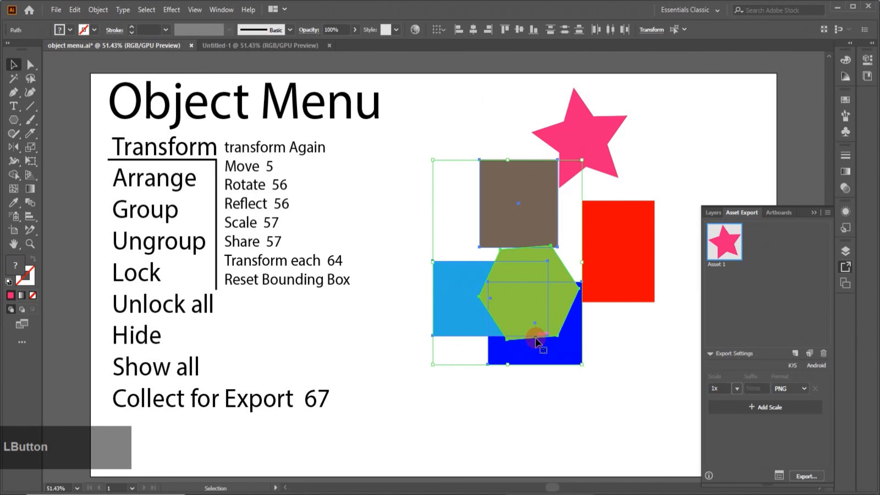
left_click(92, 15)
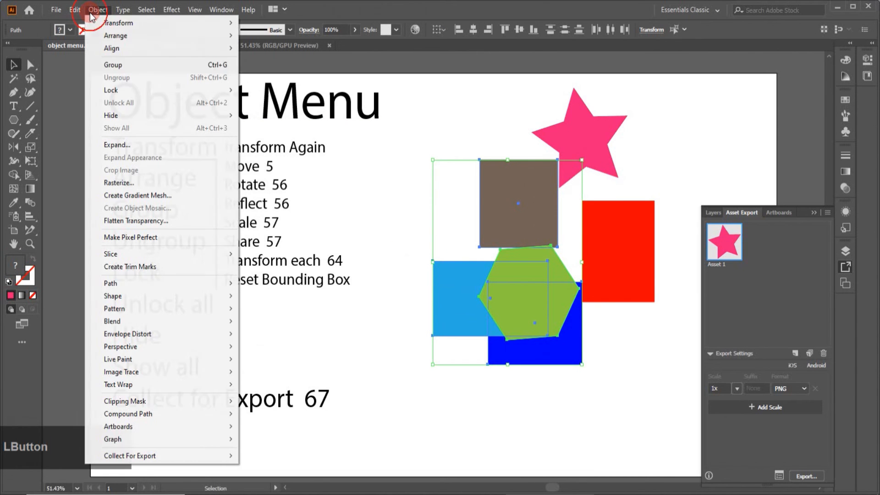
mouse_move(133, 458)
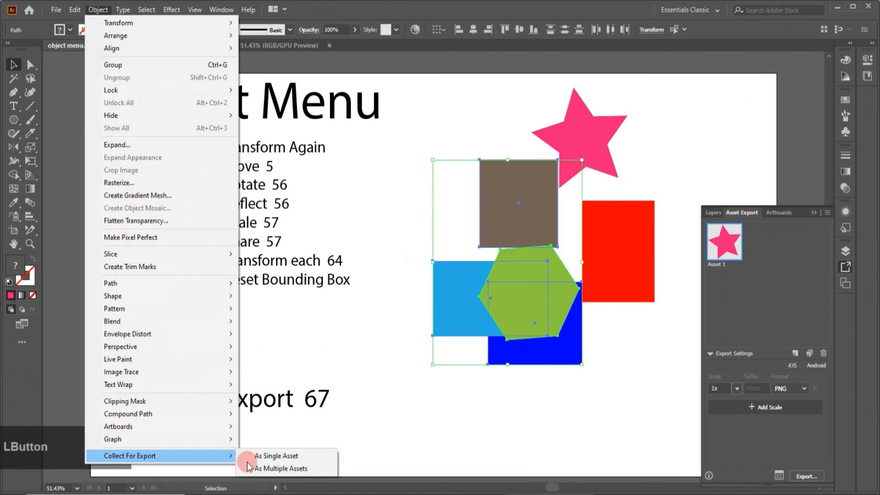
left_click(281, 468)
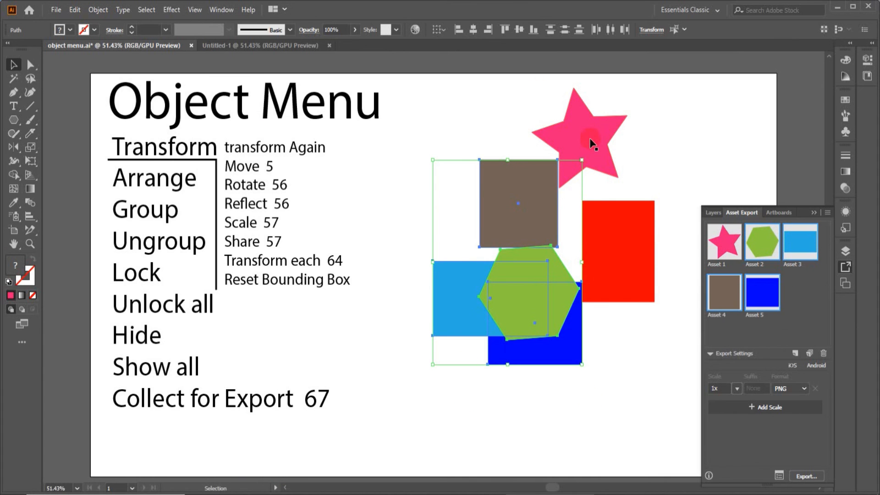
Step: Select all six coloured shapes together and collect them for export as a single asset
left_click(552, 385)
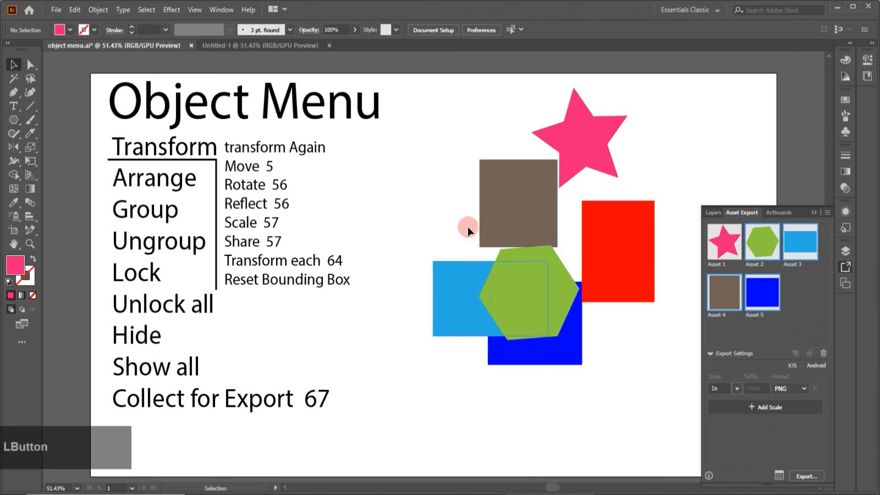
left_click_drag(445, 113, 614, 329)
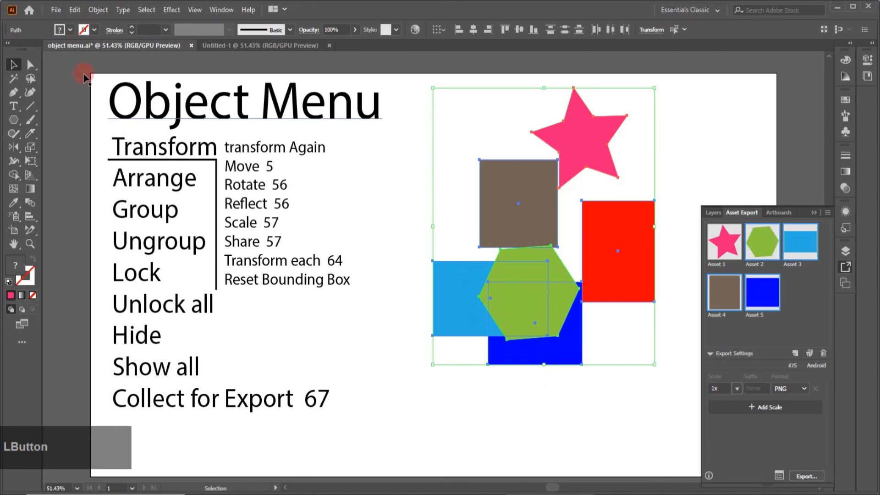
left_click(98, 9)
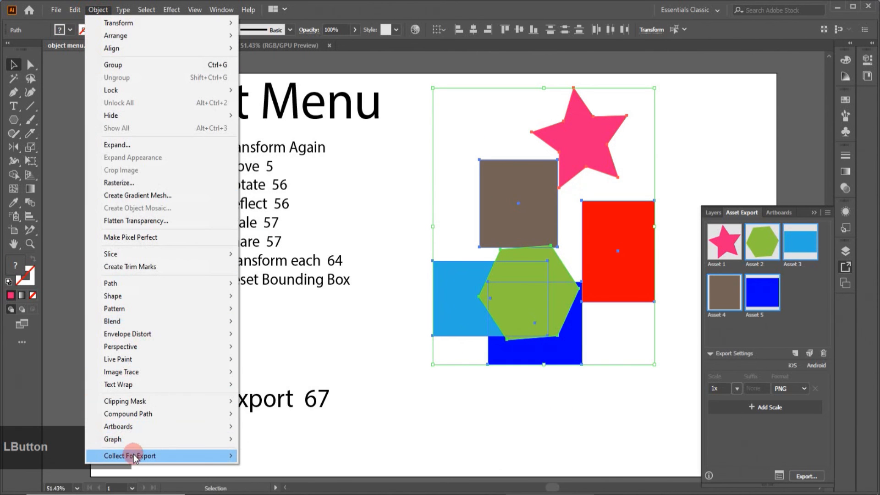
mouse_move(137, 453)
left_click(275, 455)
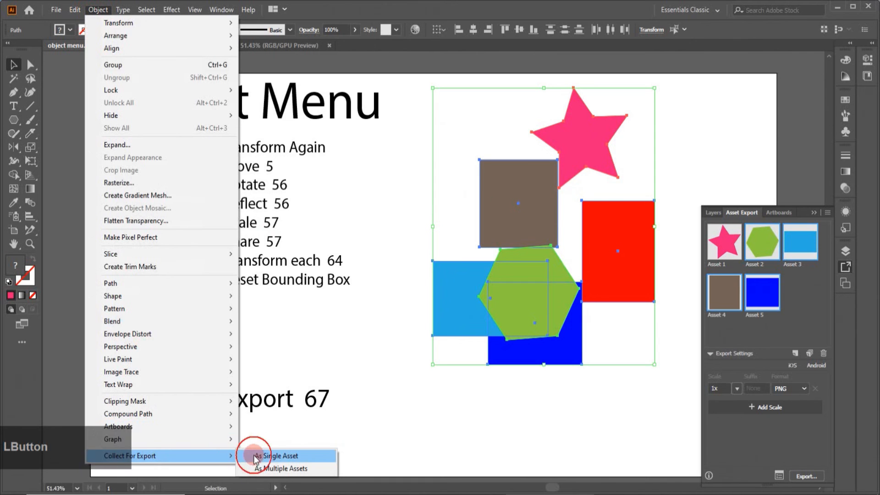